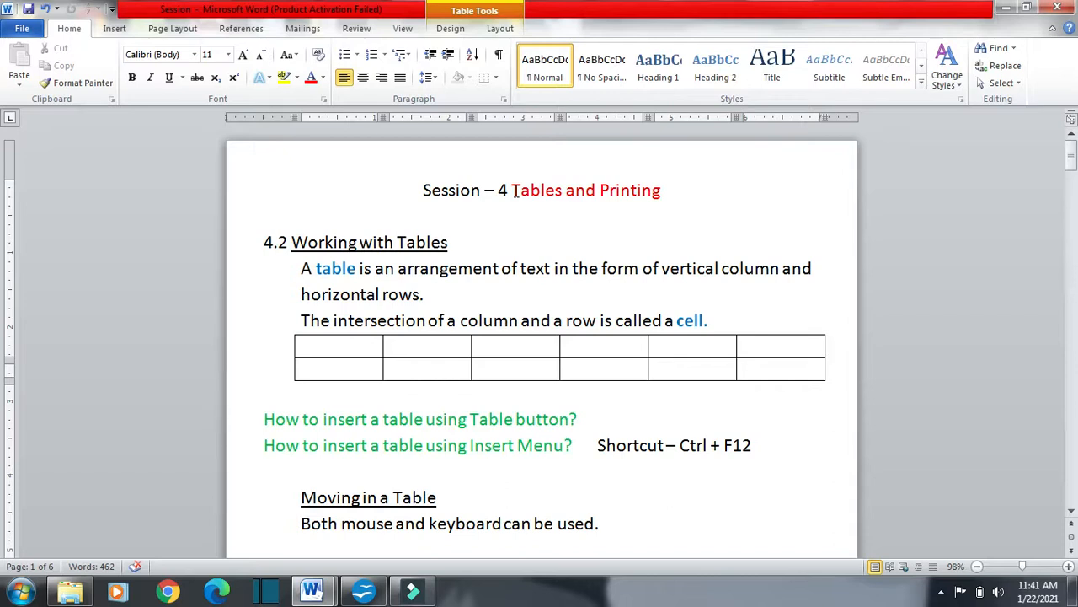
Highlight the key words in the session title, the "Working with Tables" heading and the phrases "vertical column" and "horizontal rows"
{"action": "left_click_drag", "start_coordinate": [513, 190], "coordinate": [561, 190]}
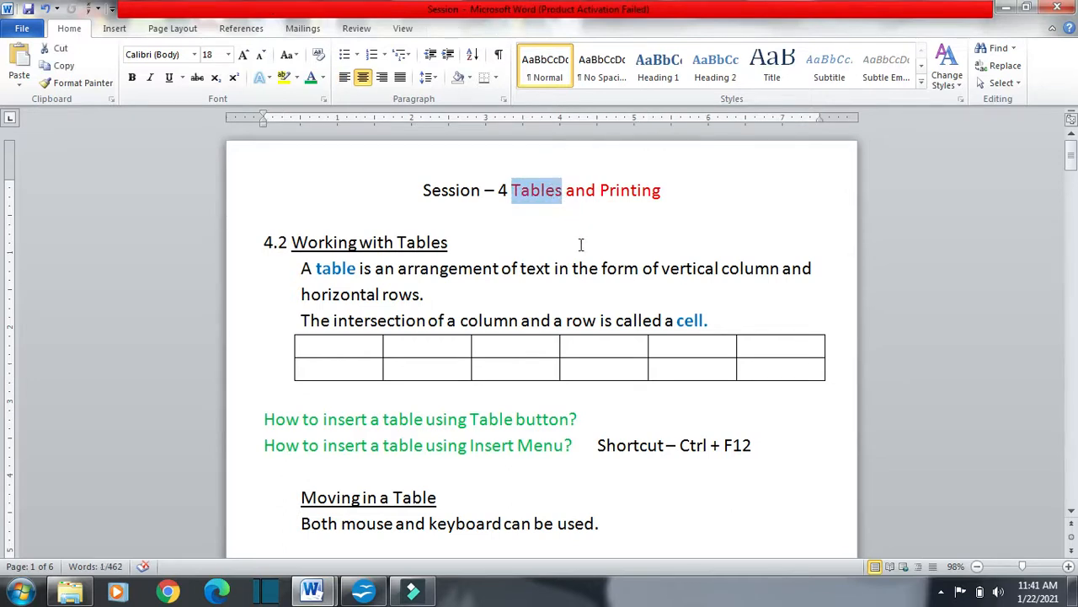
{"action": "left_click", "coordinate": [599, 190]}
{"action": "mouse_move", "coordinate": [599, 190]}
{"action": "left_mouse_down"}
{"action": "mouse_move", "coordinate": [679, 193]}
{"action": "mouse_move", "coordinate": [683, 203]}
{"action": "mouse_move", "coordinate": [604, 190]}
{"action": "left_mouse_up"}
{"action": "left_click", "coordinate": [683, 202]}
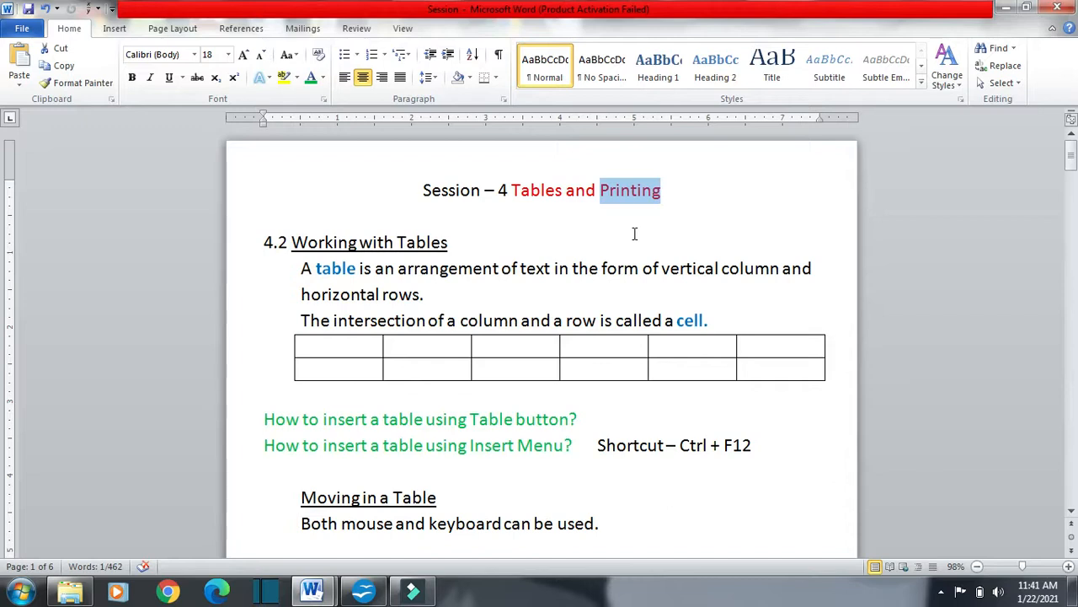
{"action": "left_click", "coordinate": [459, 239]}
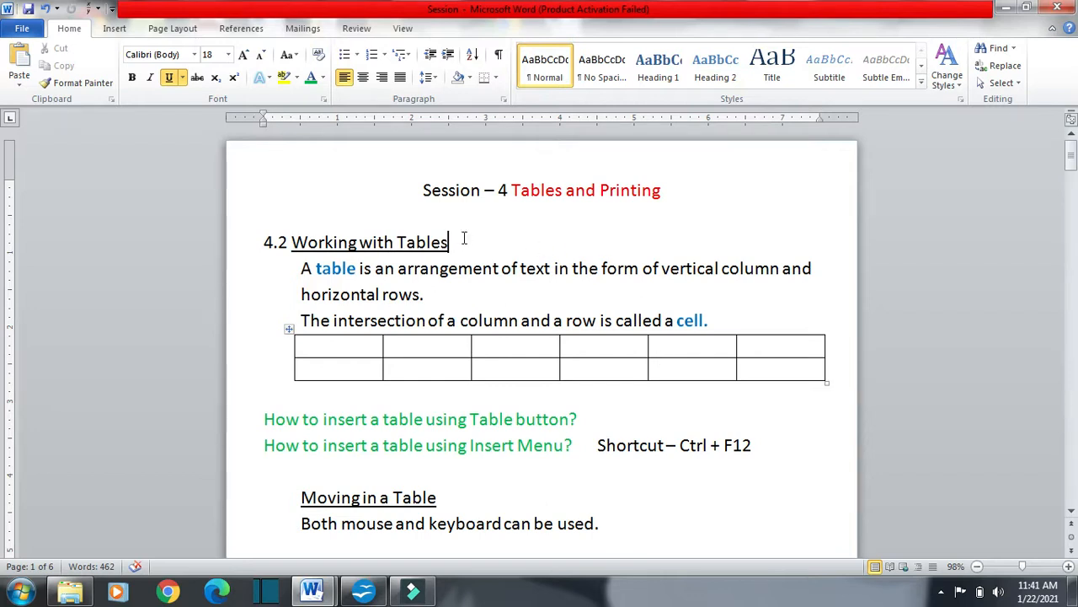
{"action": "left_click_drag", "start_coordinate": [456, 242], "coordinate": [301, 242]}
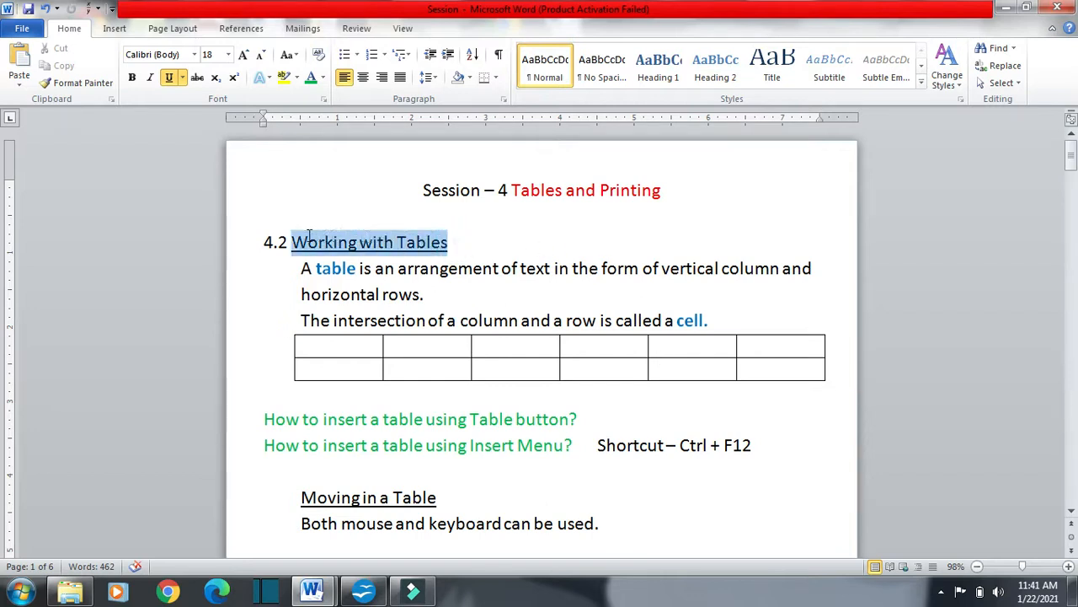
{"action": "left_click", "coordinate": [485, 239]}
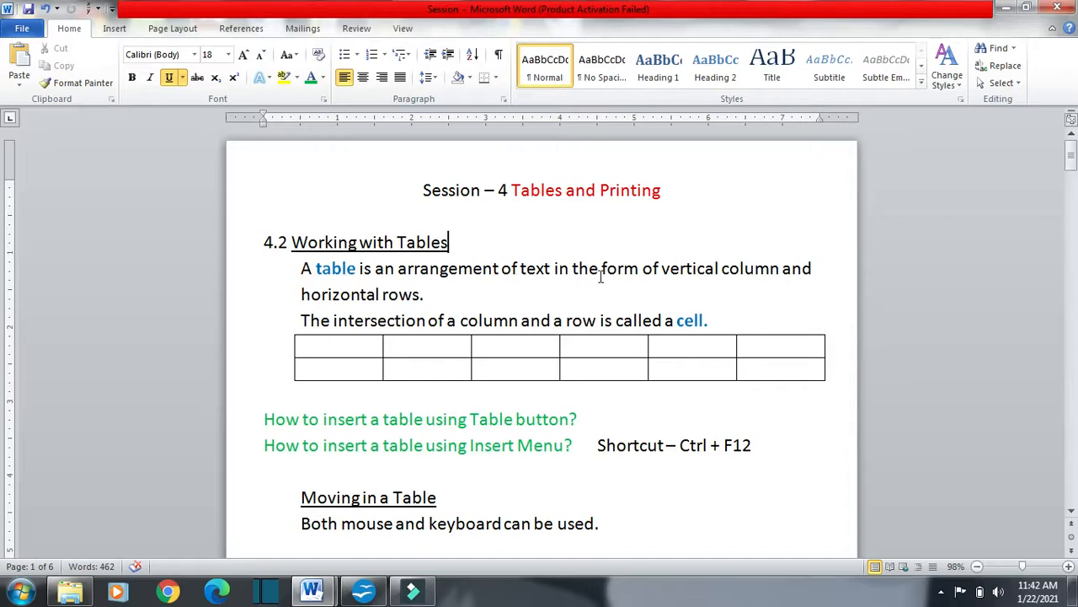
{"action": "left_click_drag", "start_coordinate": [663, 268], "coordinate": [765, 268]}
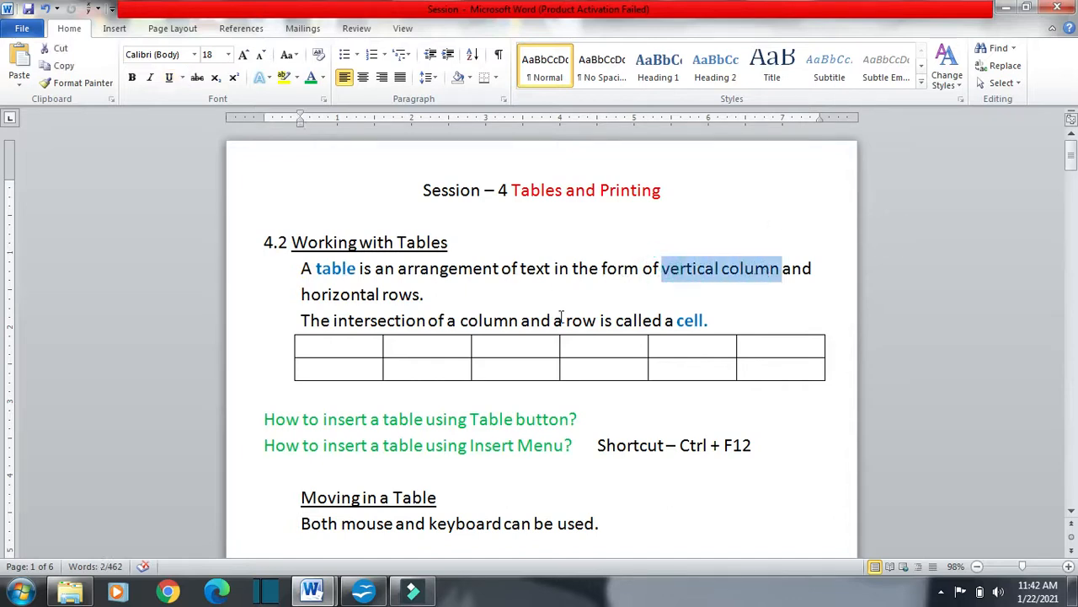
{"action": "left_click_drag", "start_coordinate": [424, 294], "coordinate": [336, 297]}
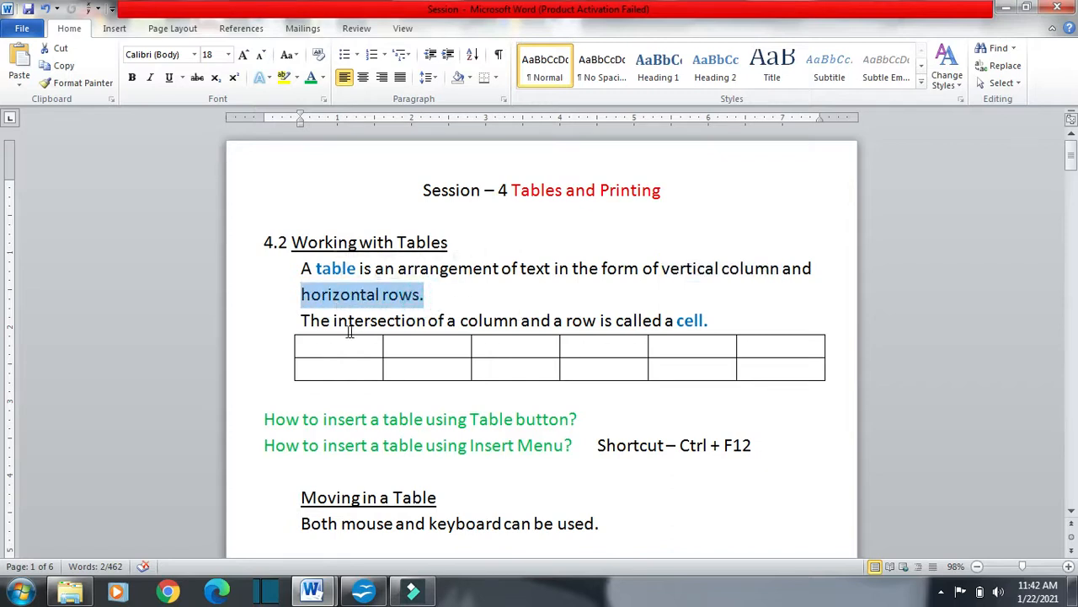
Select individual columns of the sample table below the cell definition, one at a time
{"action": "left_click", "coordinate": [364, 331]}
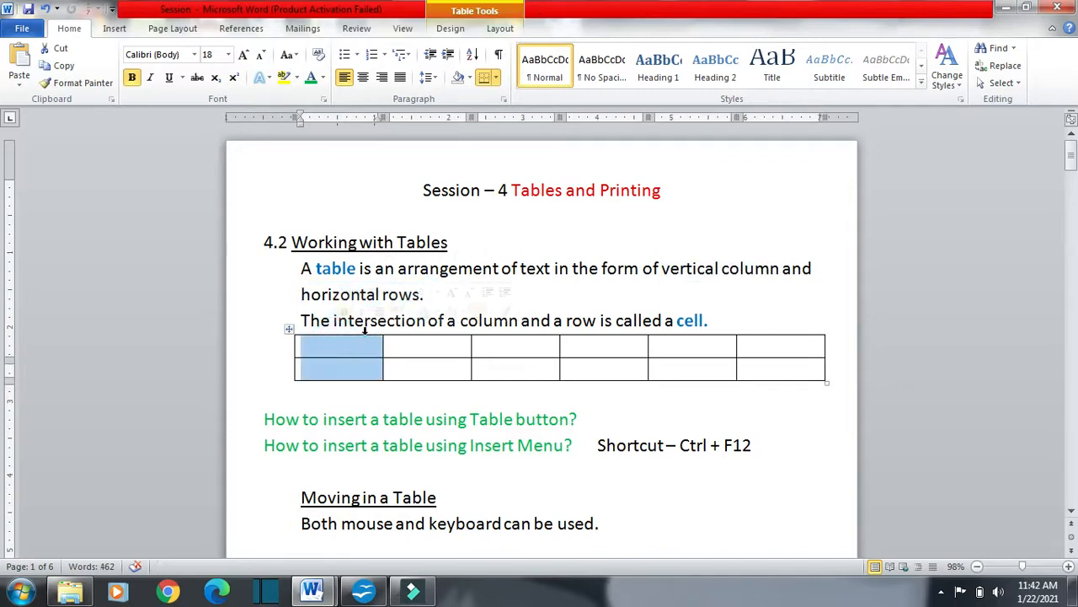
{"action": "left_click", "coordinate": [432, 331]}
{"action": "left_click", "coordinate": [485, 331]}
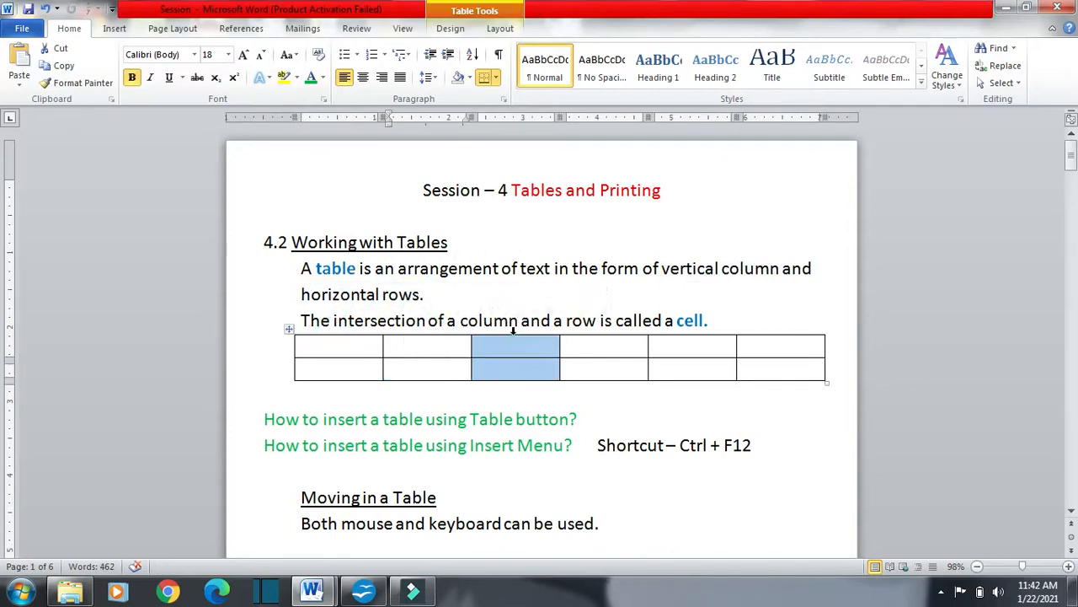
{"action": "left_click", "coordinate": [582, 334]}
{"action": "left_click", "coordinate": [684, 328]}
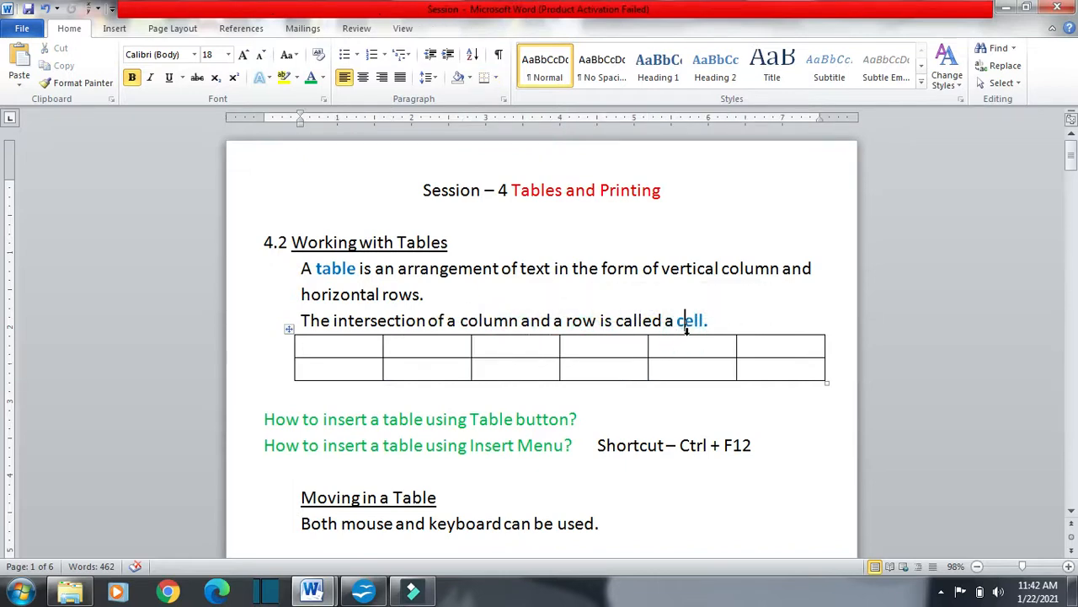
{"action": "left_click", "coordinate": [787, 331]}
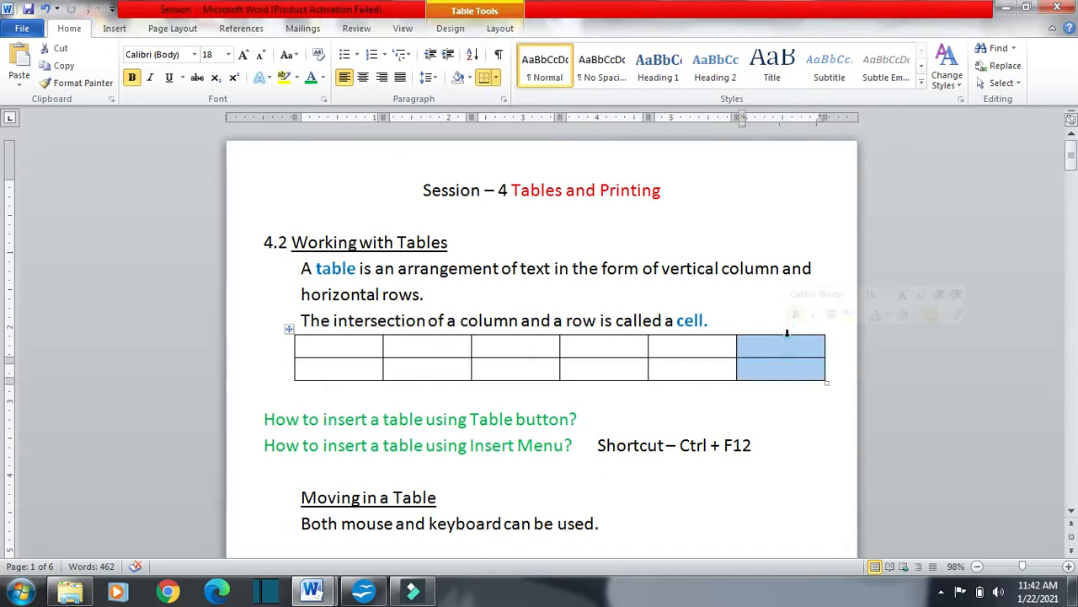
{"action": "left_click", "coordinate": [696, 332]}
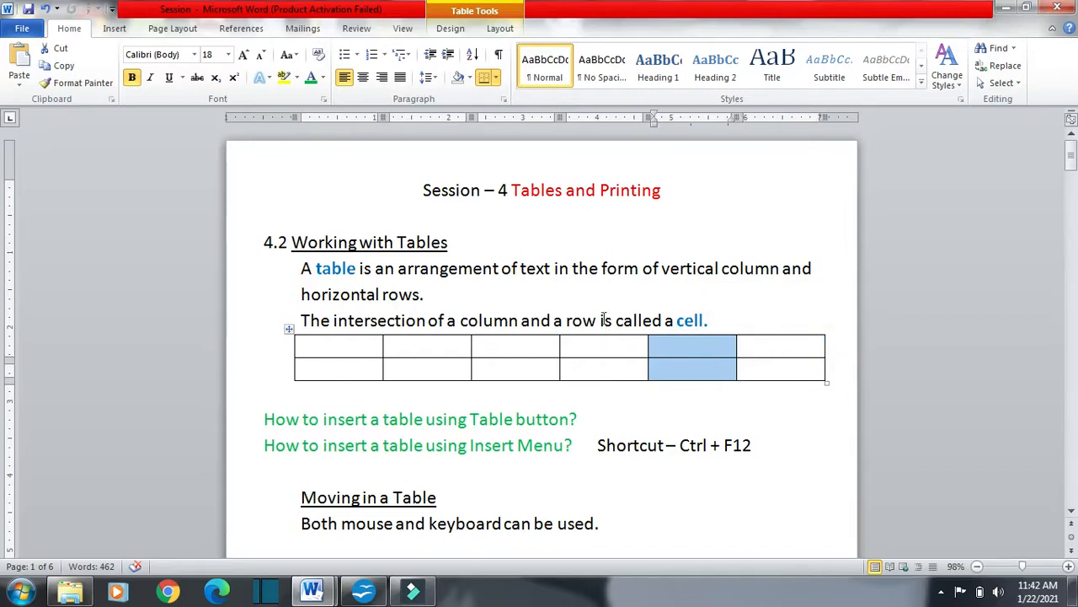
Select the sample table's first and second rows in turn, and place the cursor in several first-row cells
{"action": "left_click", "coordinate": [285, 347]}
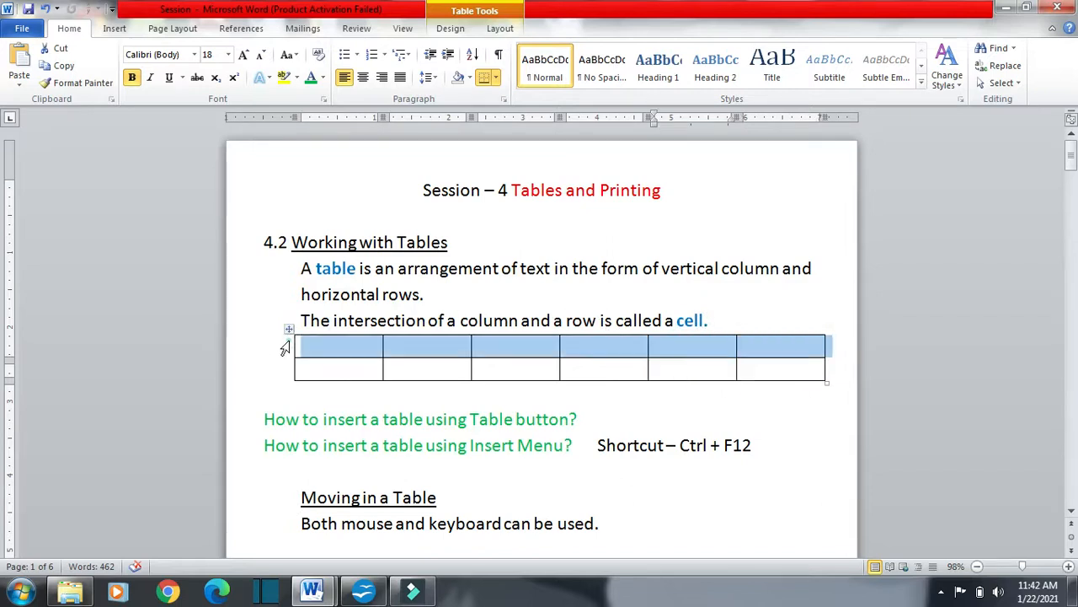
{"action": "left_click", "coordinate": [282, 369]}
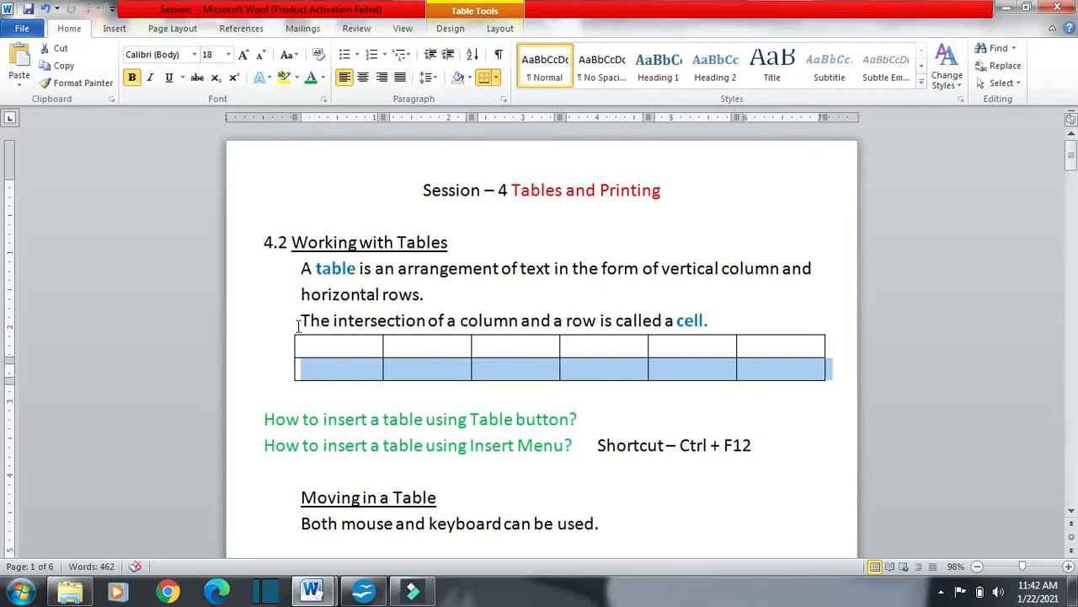
{"action": "left_click", "coordinate": [334, 347]}
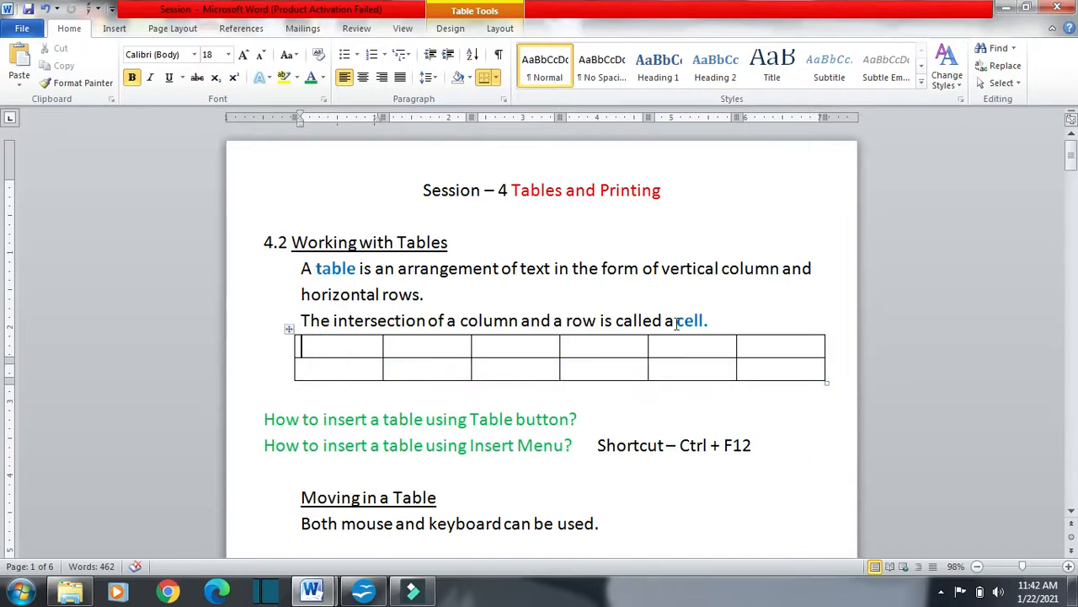
{"action": "left_click", "coordinate": [435, 343]}
{"action": "left_click", "coordinate": [530, 340]}
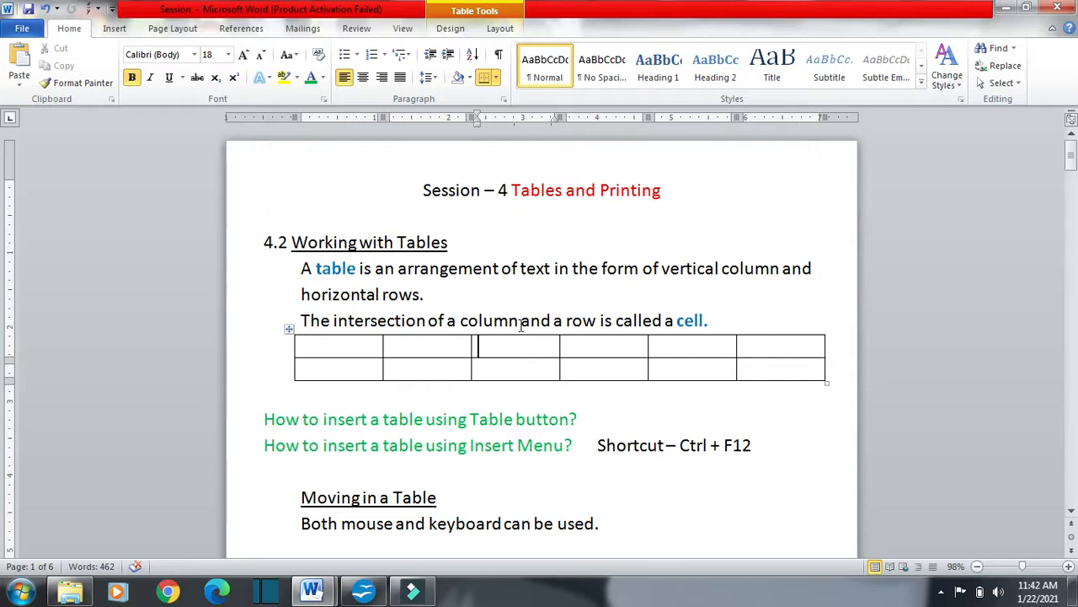
{"action": "left_click", "coordinate": [341, 352]}
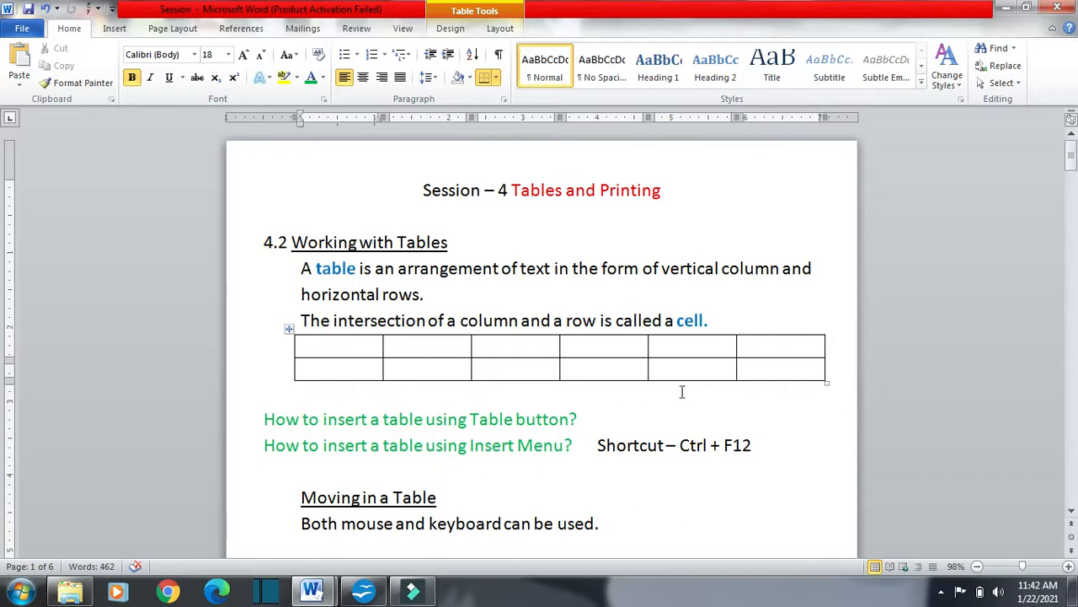
Highlight the question "How to insert a table using Table button?" and check the blank OpenOffice Writer document
{"action": "scroll", "coordinate": [682, 385], "scroll_direction": "down", "scroll_amount": 1}
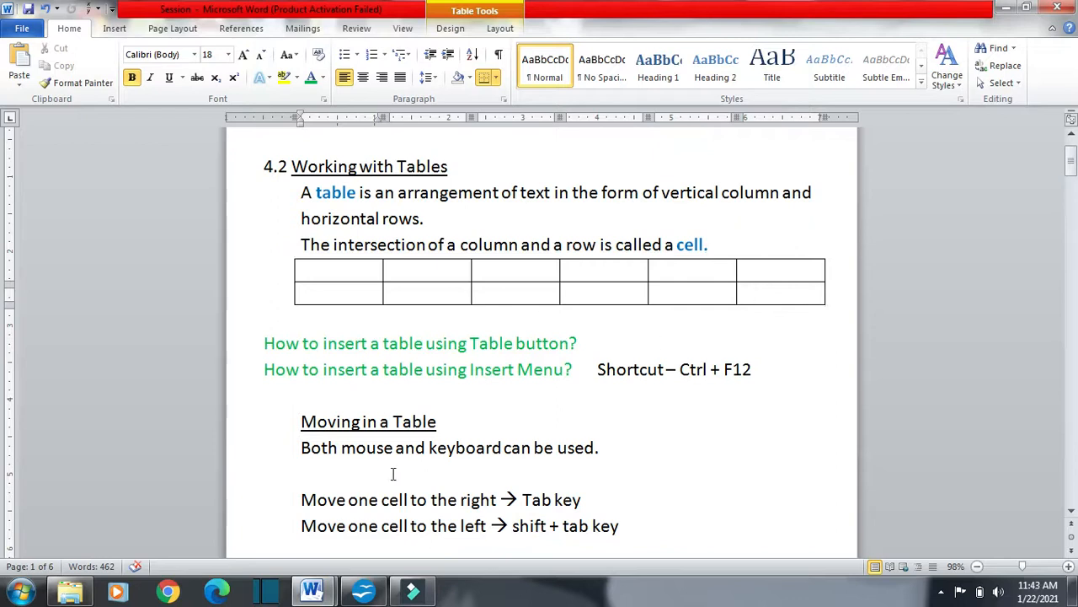
{"action": "left_click_drag", "start_coordinate": [264, 343], "coordinate": [587, 364]}
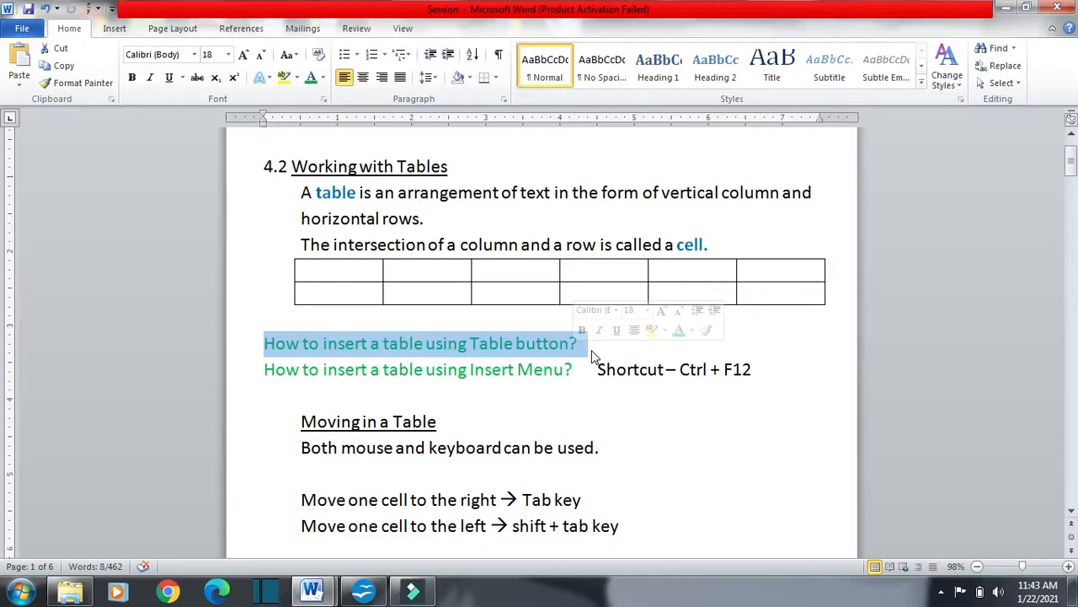
{"action": "key", "text": "alt+Tab"}
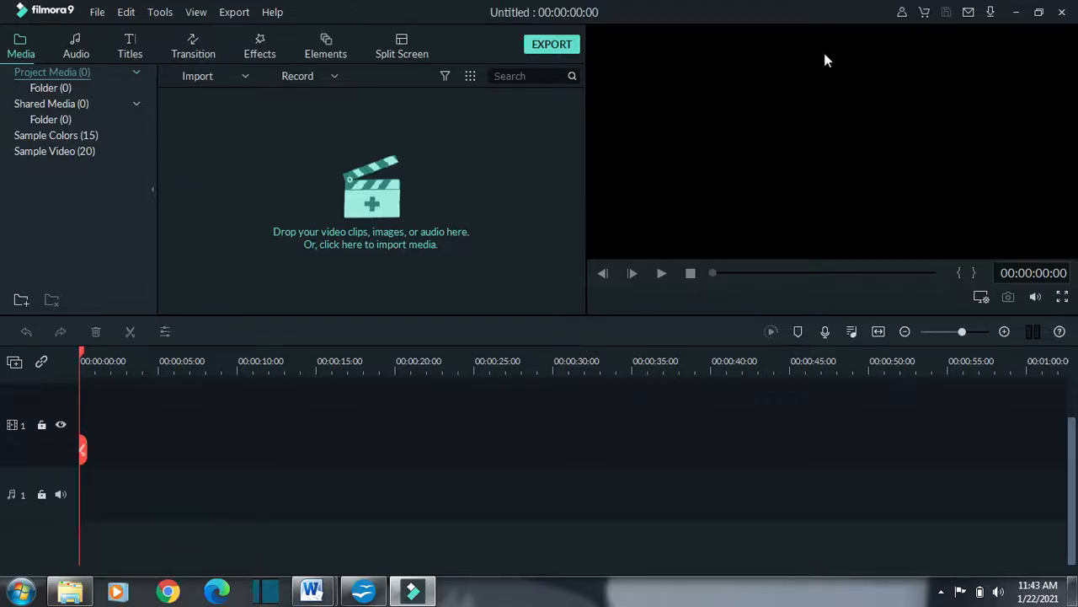
{"action": "left_click", "coordinate": [1017, 12]}
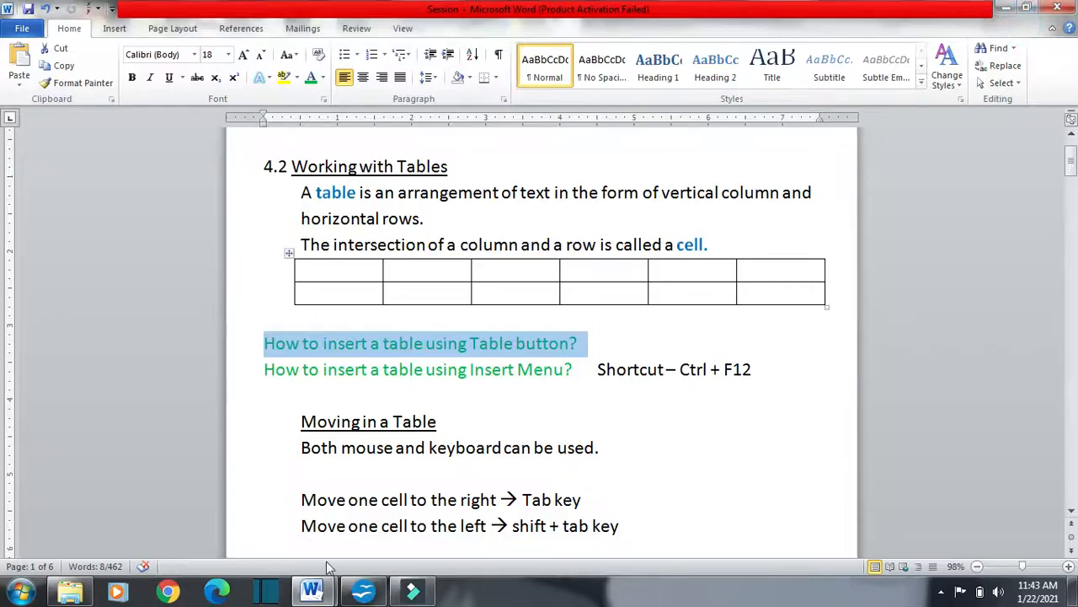
{"action": "left_click", "coordinate": [365, 591]}
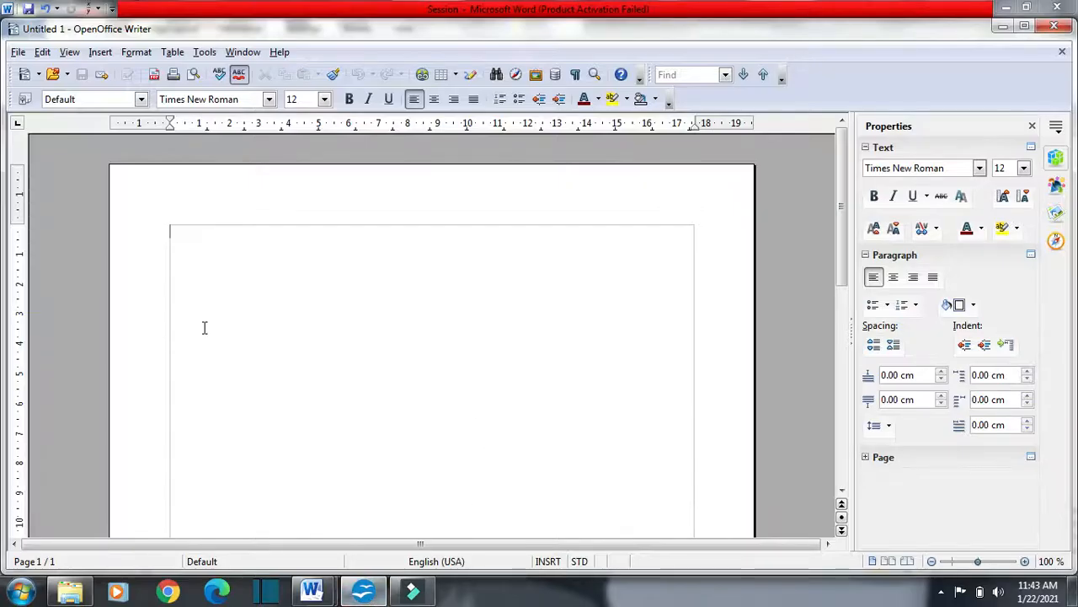
{"action": "key", "text": "alt+Tab"}
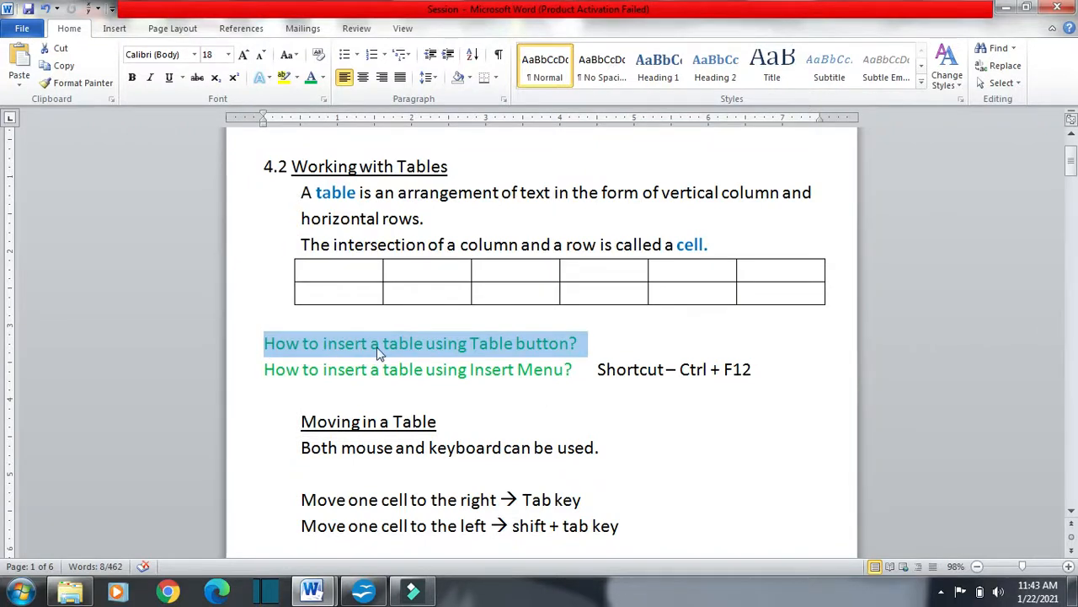
Switch to OpenOffice Writer and insert a table of 4 columns and 5 rows using the table size grid
{"action": "key", "text": "alt+Tab"}
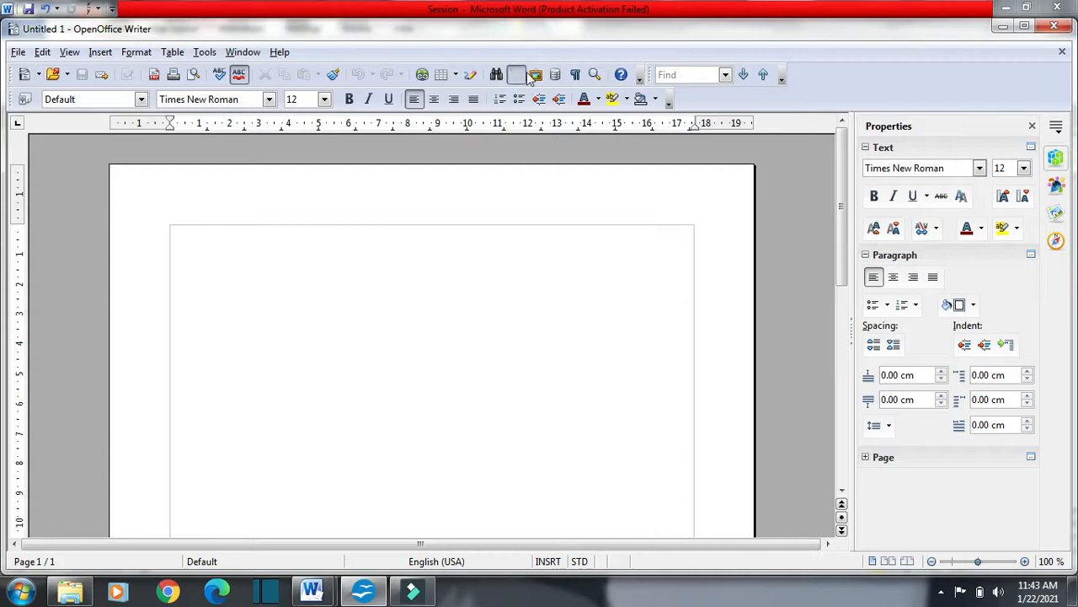
{"action": "left_click", "coordinate": [455, 76]}
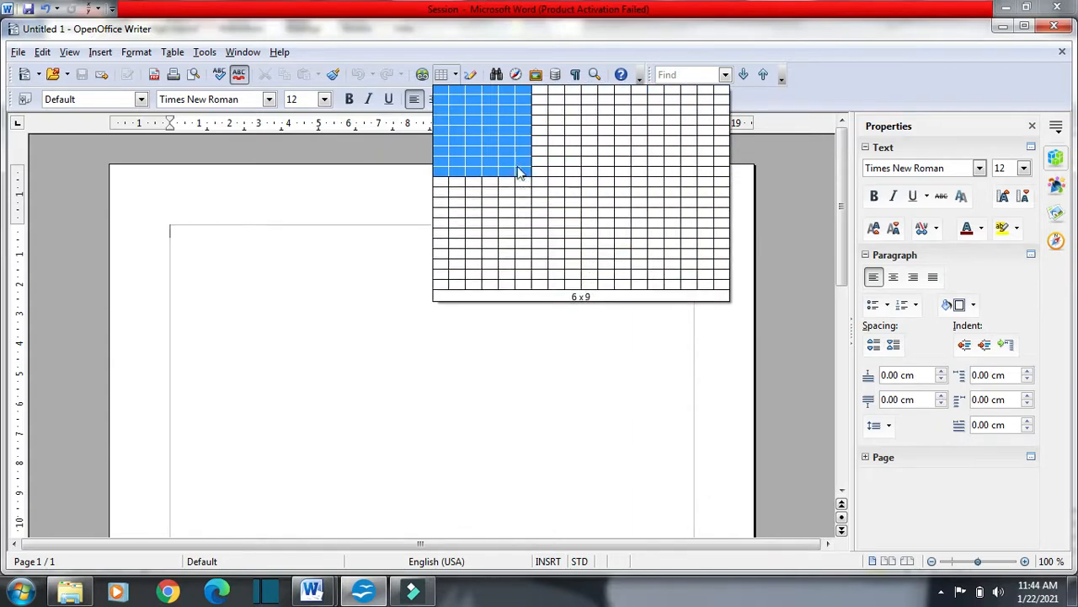
{"action": "left_click", "coordinate": [490, 131]}
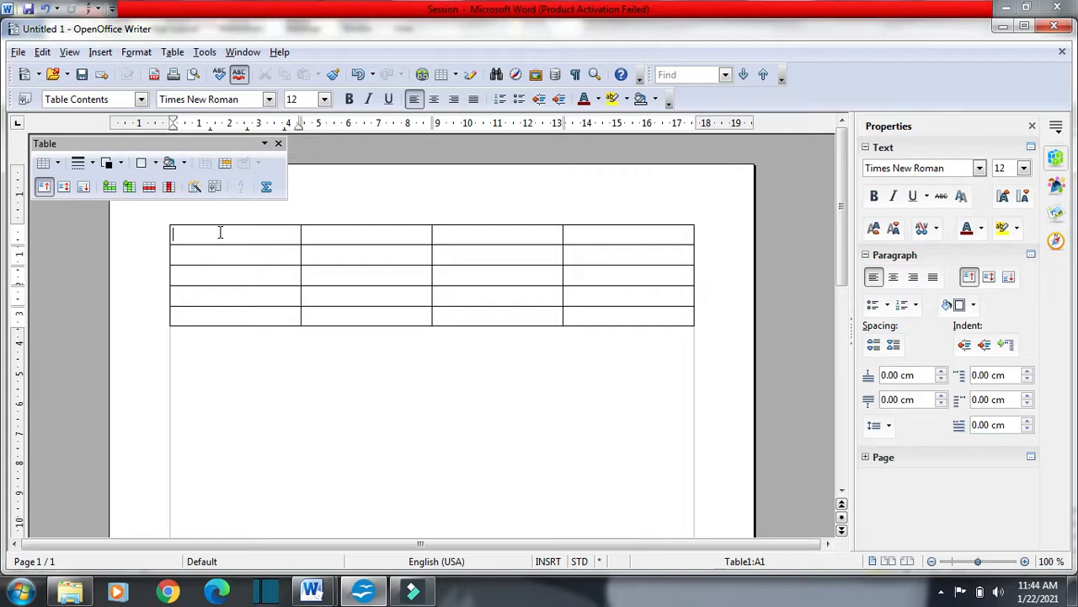
Highlight "How to insert a table using Insert Menu?" in the Word notes, and undo the table insertion in OpenOffice Writer
{"action": "key", "text": "alt+Tab"}
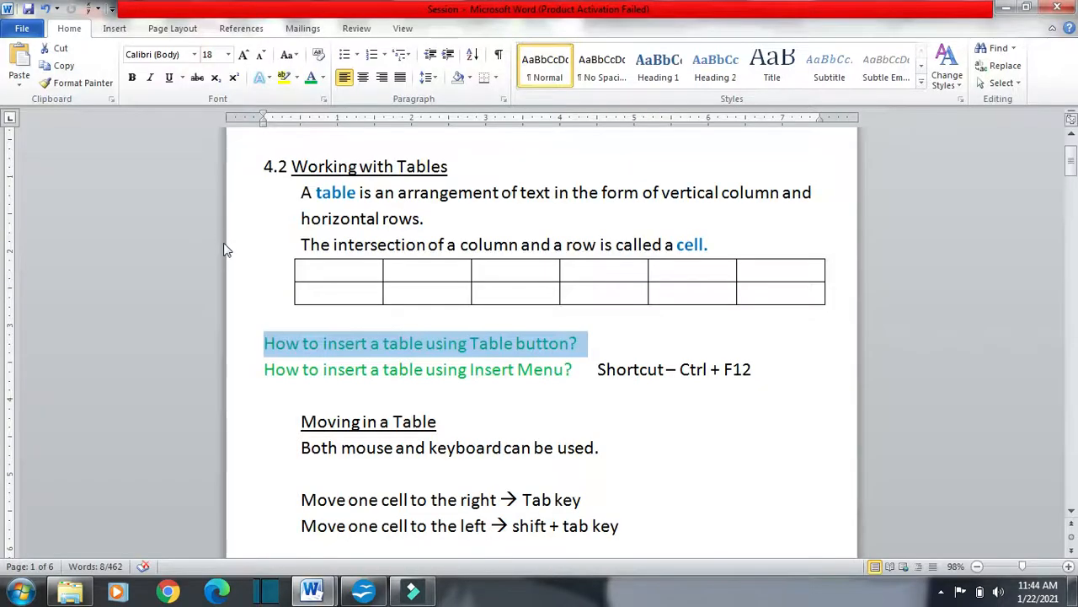
{"action": "left_click_drag", "start_coordinate": [265, 371], "coordinate": [573, 378]}
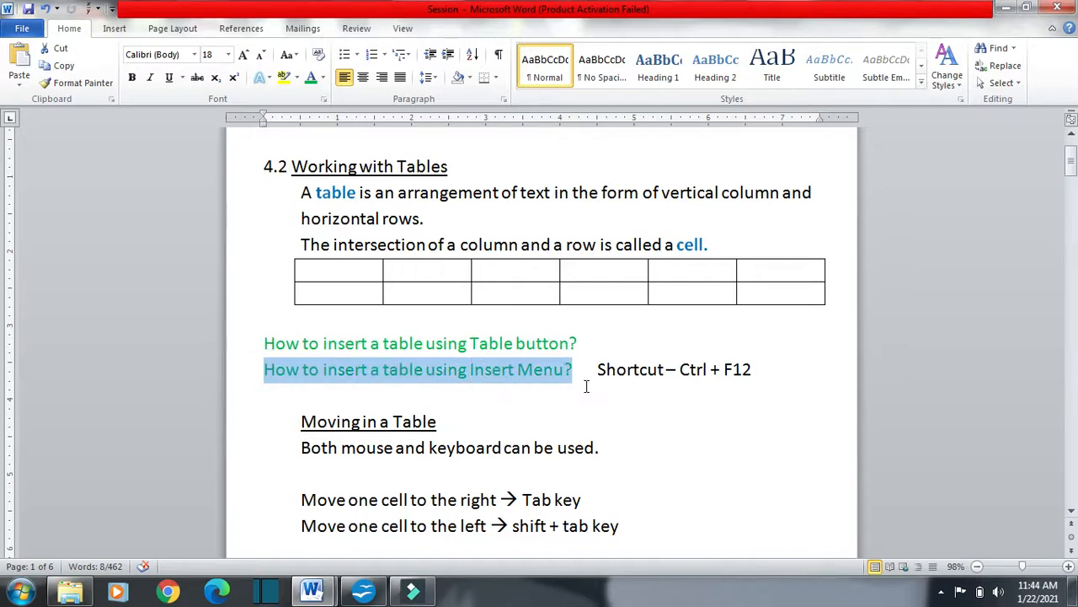
{"action": "key", "text": "alt+Tab"}
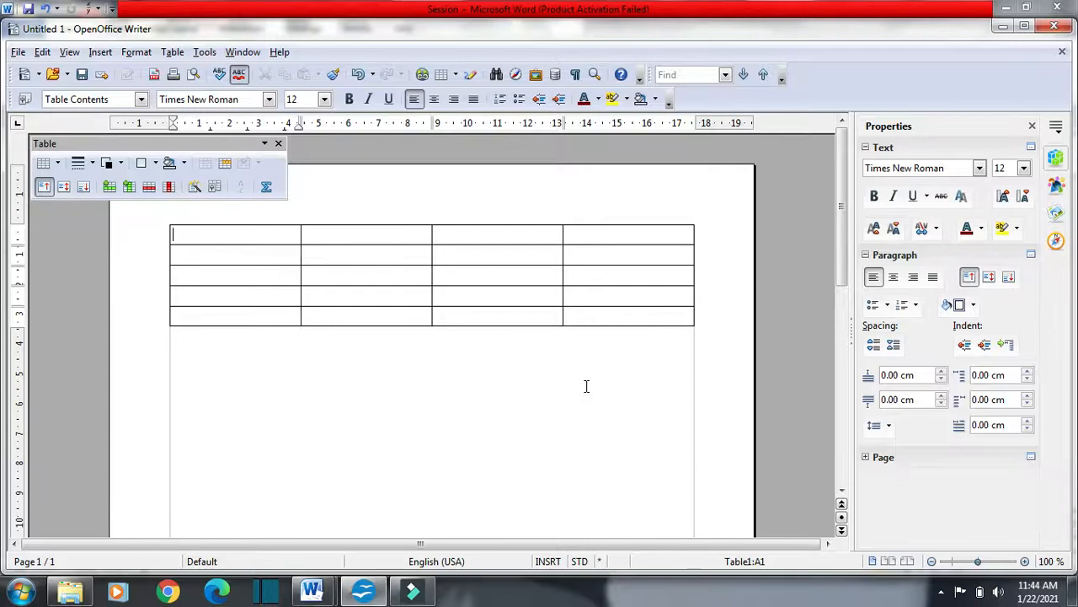
{"action": "key", "text": "ctrl+z"}
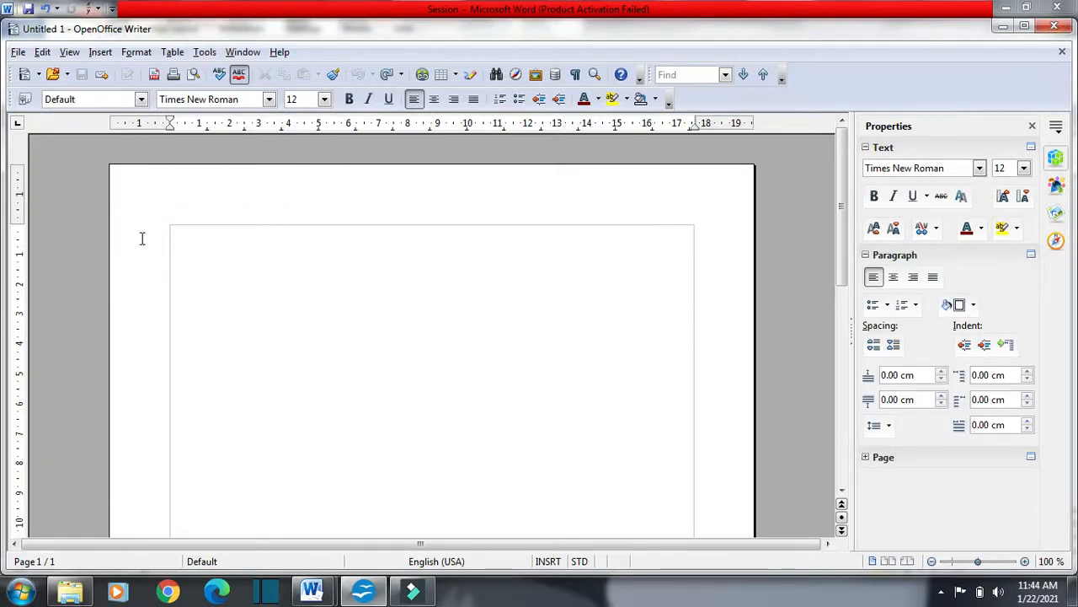
Insert a bordered table with 3 columns and 2 rows into the OpenOffice Writer document through the Insert Table dialog
{"action": "left_click", "coordinate": [100, 52]}
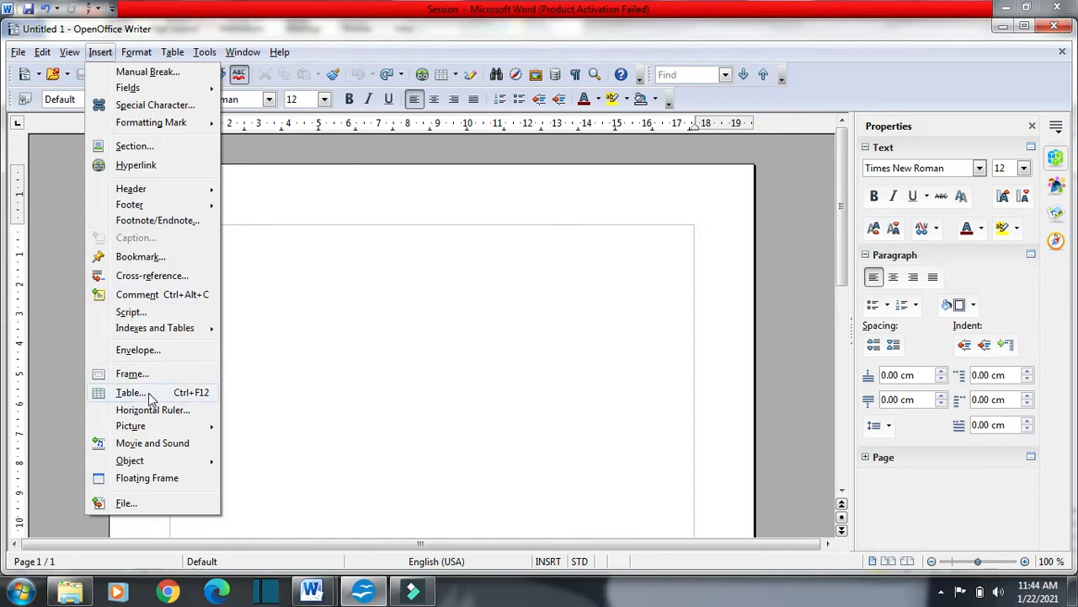
{"action": "left_click", "coordinate": [131, 393]}
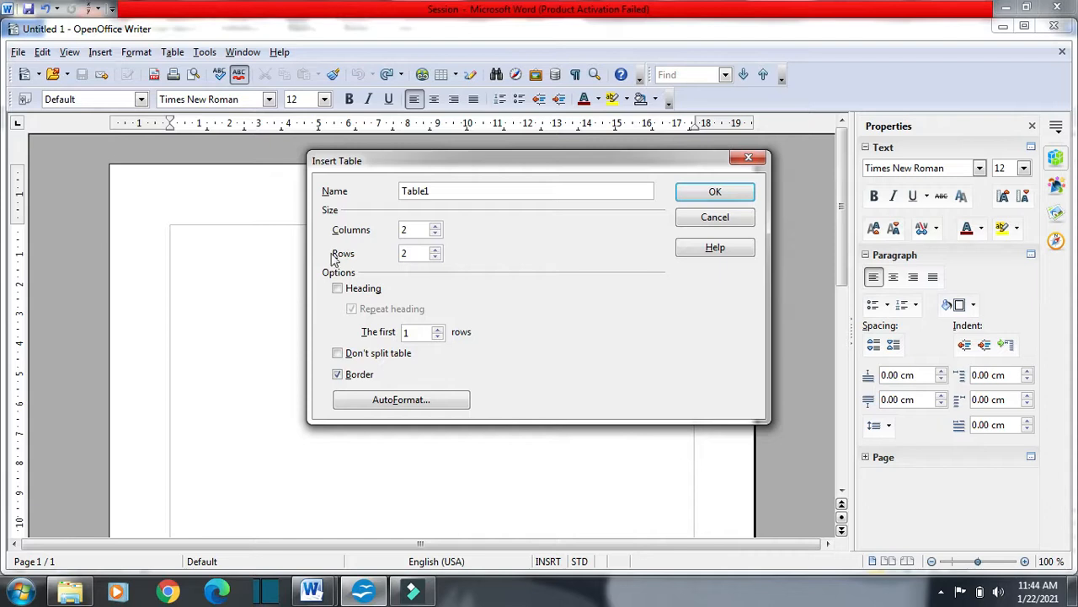
{"action": "left_click", "coordinate": [436, 225]}
{"action": "left_click", "coordinate": [706, 195]}
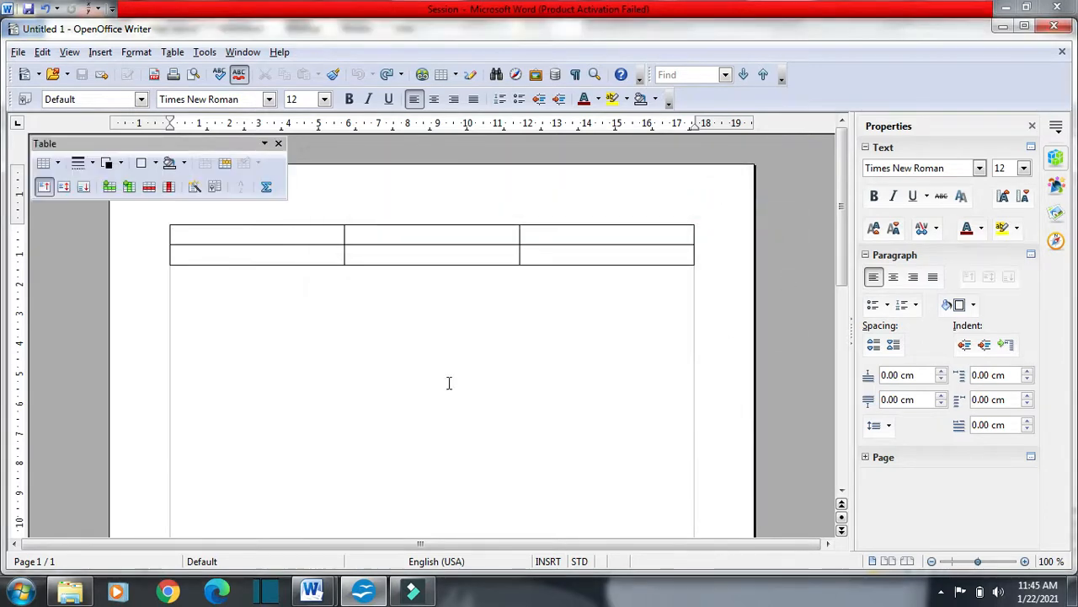
Select the new table's columns and rows one at a time, and switch back to the Word notes
{"action": "left_click", "coordinate": [247, 216]}
{"action": "left_click", "coordinate": [411, 217]}
{"action": "left_click", "coordinate": [599, 214]}
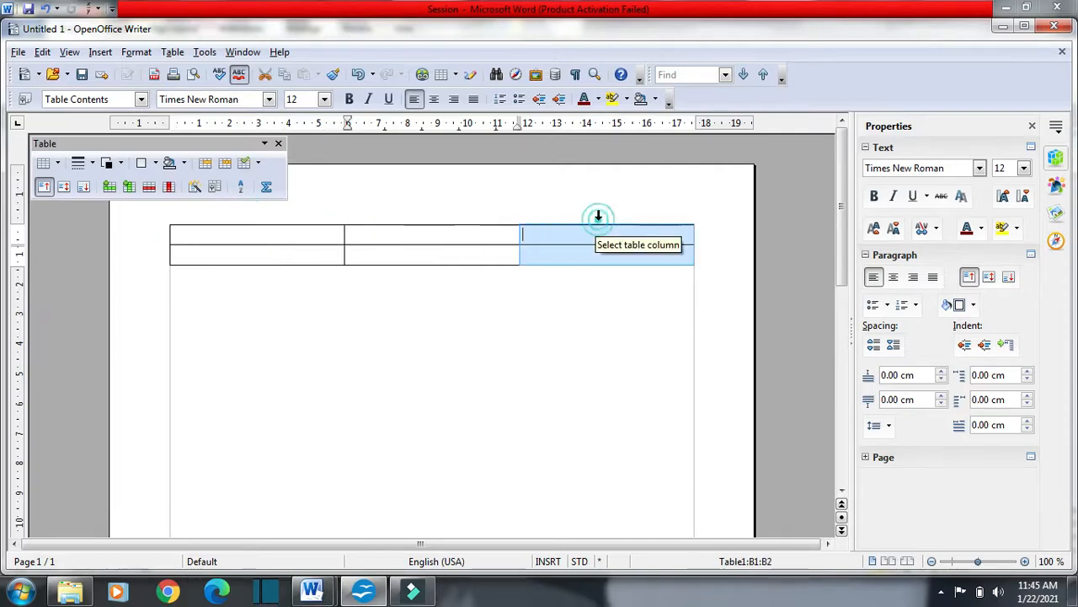
{"action": "left_click", "coordinate": [159, 237]}
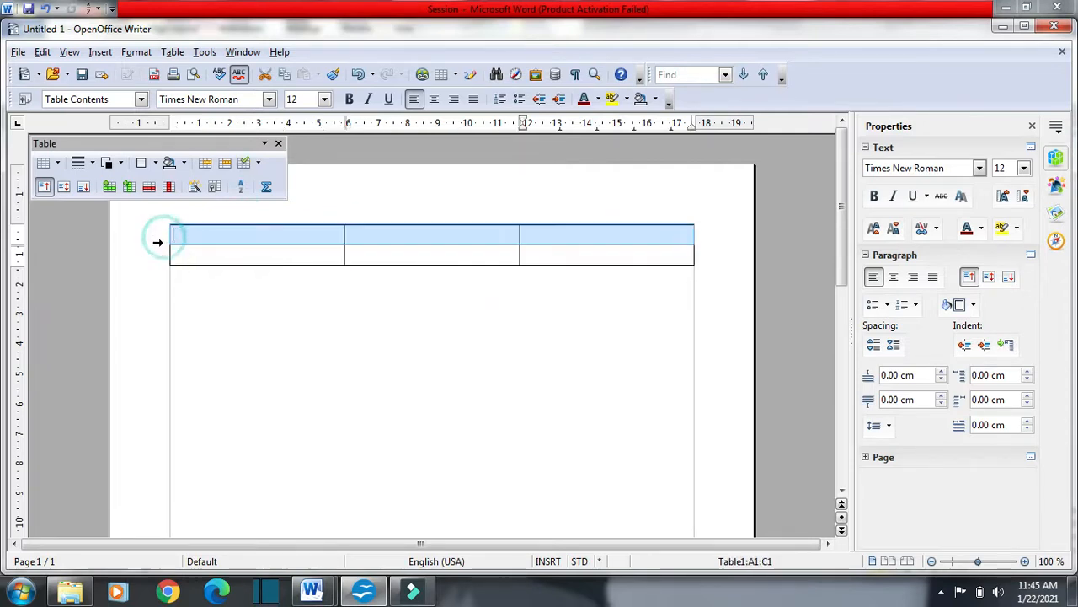
{"action": "left_click", "coordinate": [157, 253]}
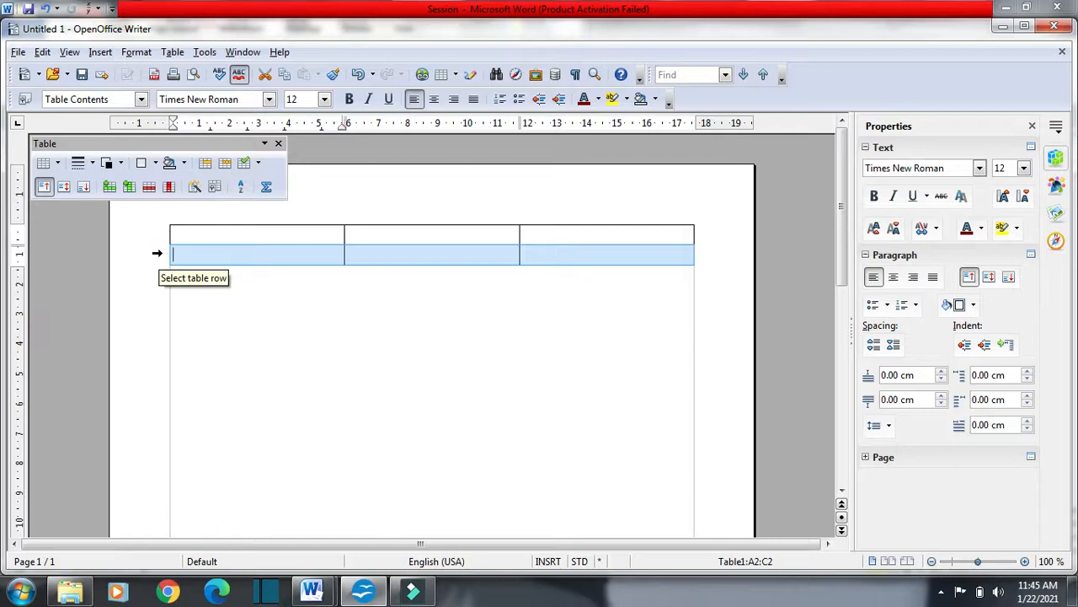
{"action": "key", "text": "alt+Tab"}
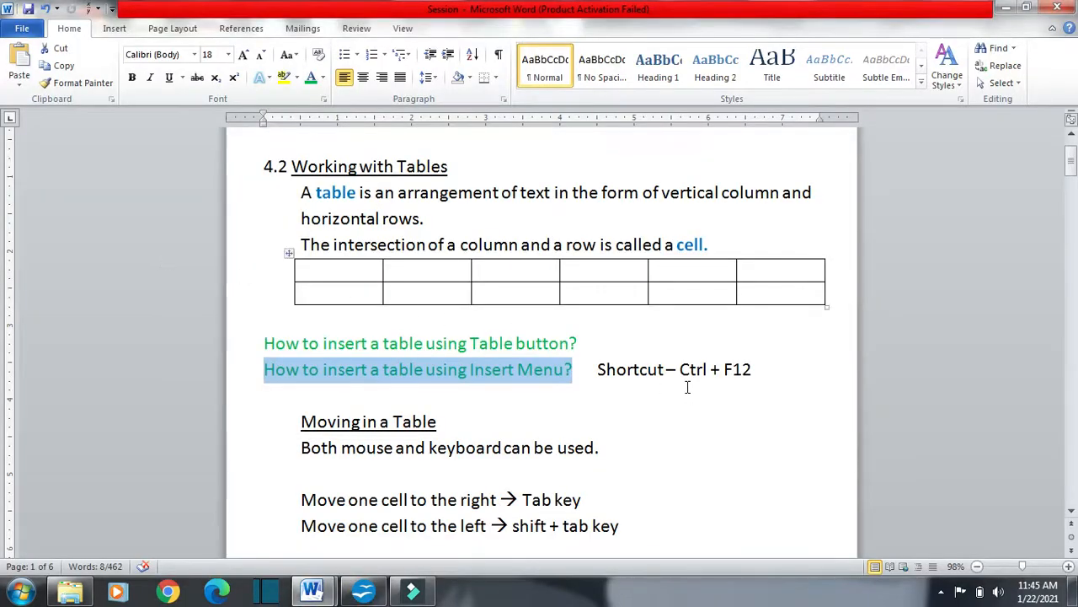
Highlight "Ctrl + F12" in the Word notes, and undo the table insertion in OpenOffice Writer
{"action": "left_click_drag", "start_coordinate": [680, 370], "coordinate": [752, 371]}
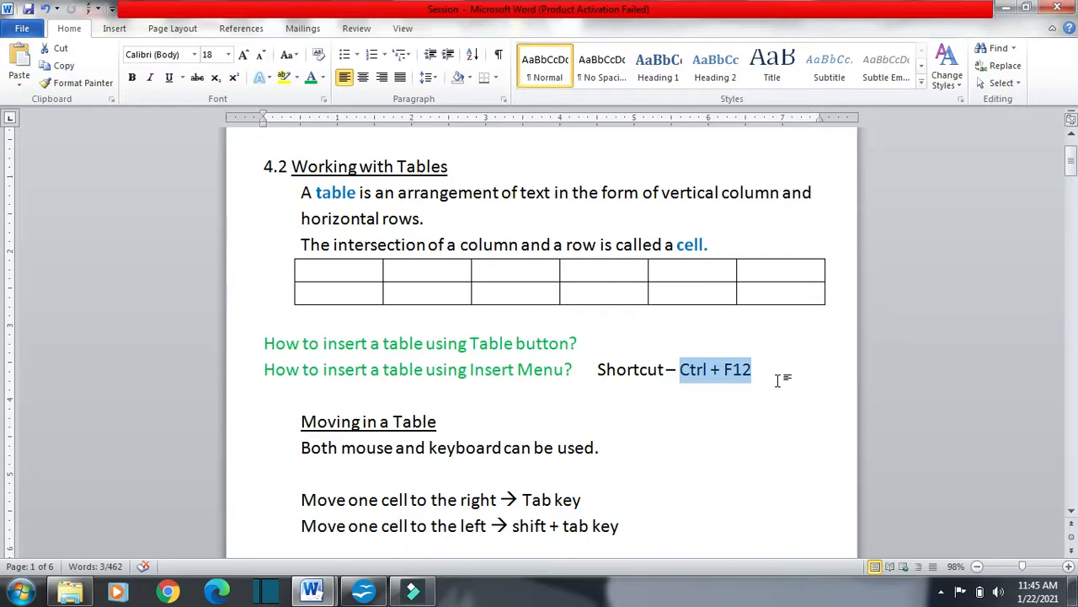
{"action": "key", "text": "alt+Tab"}
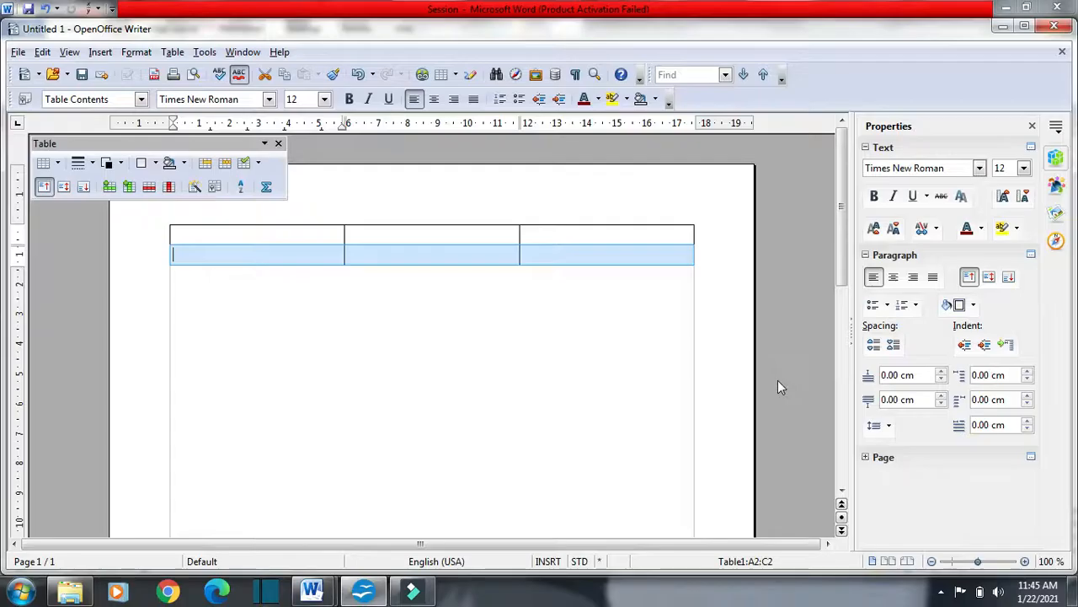
{"action": "key", "text": "ctrl+z"}
{"action": "key", "text": "ctrl+z"}
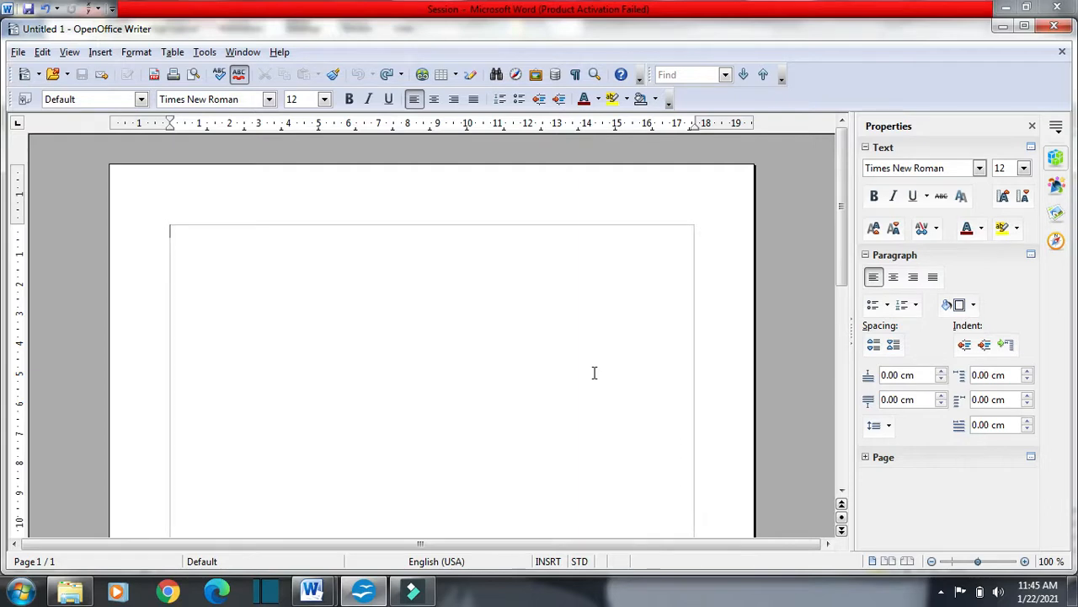
Insert a bordered table with 3 columns and 4 rows into the empty document through the Insert Table dialog
{"action": "key", "text": "ctrl+F12"}
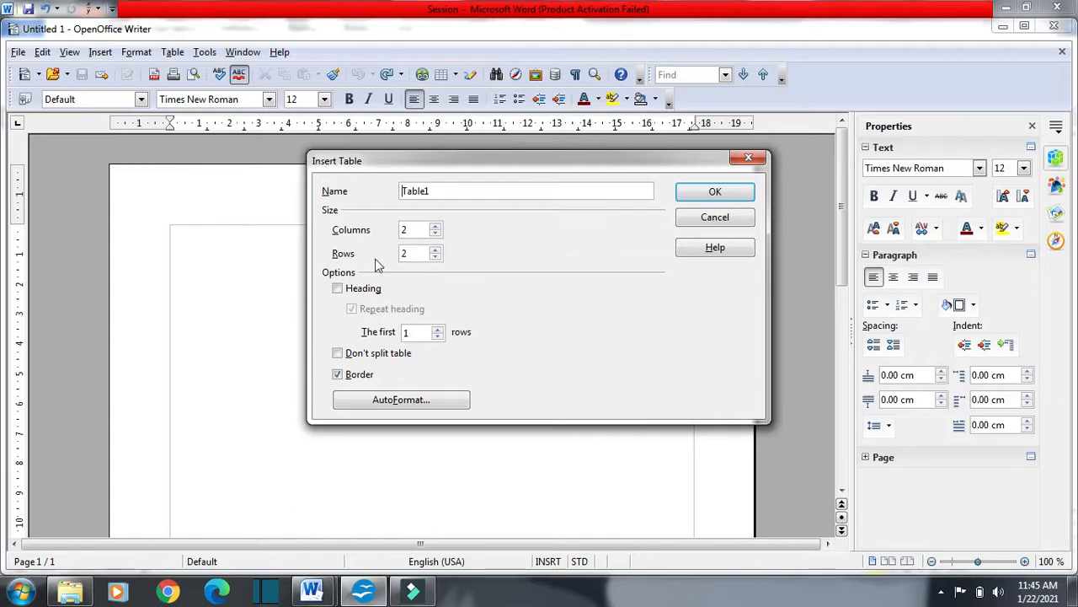
{"action": "left_click", "coordinate": [435, 225]}
{"action": "left_click", "coordinate": [435, 250]}
{"action": "left_click", "coordinate": [436, 251]}
{"action": "left_click", "coordinate": [691, 194]}
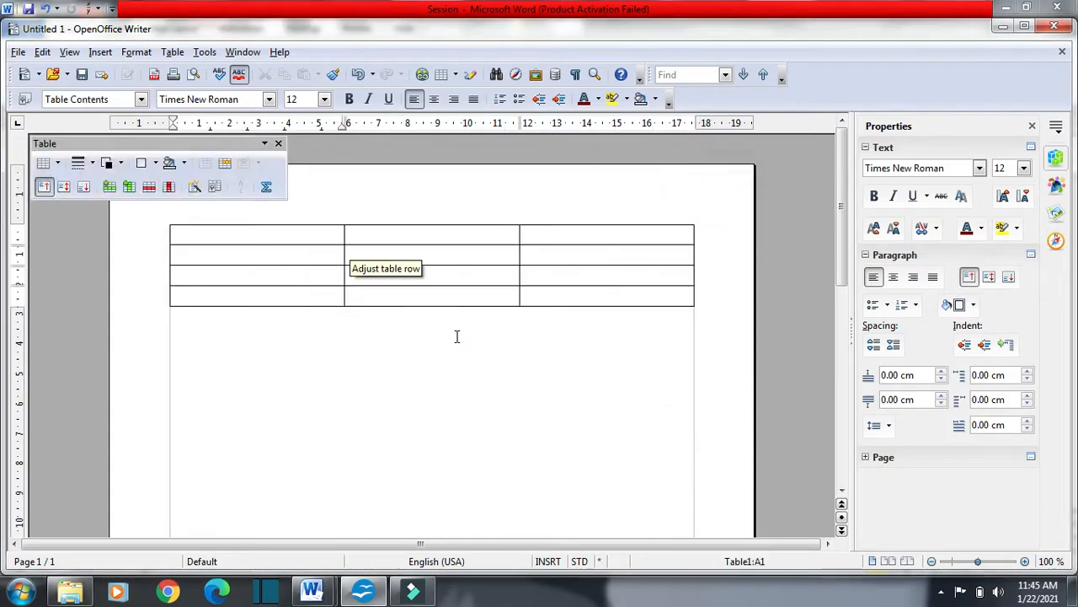
Switch to the Word notes and highlight the heading "Moving in a Table"
{"action": "key", "text": "alt+Tab"}
{"action": "scroll", "coordinate": [459, 337], "scroll_direction": "down", "scroll_amount": 1}
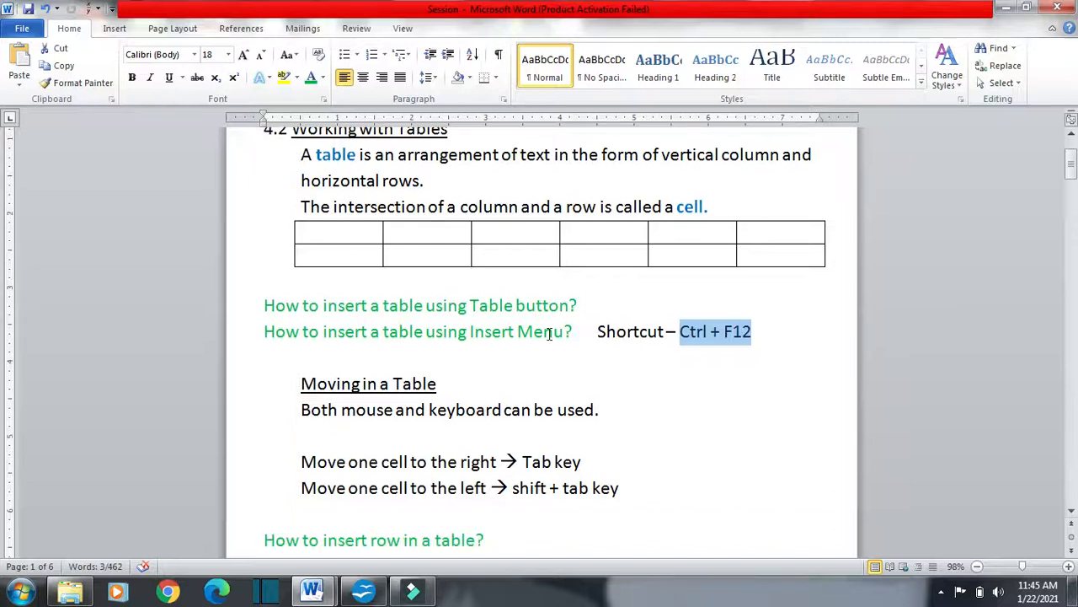
{"action": "left_click", "coordinate": [578, 354]}
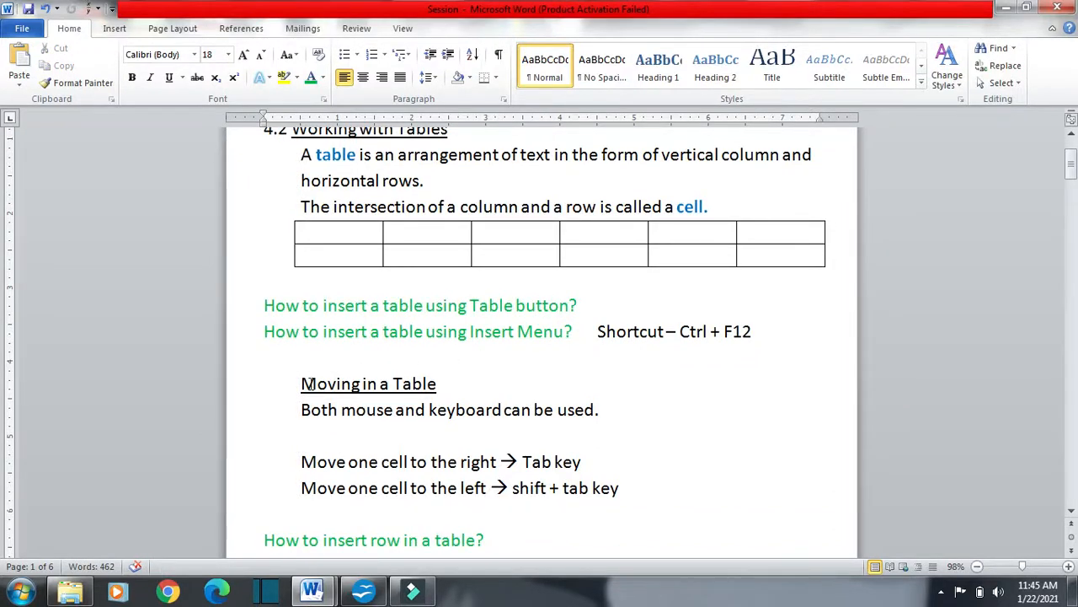
{"action": "left_click_drag", "start_coordinate": [300, 383], "coordinate": [440, 390]}
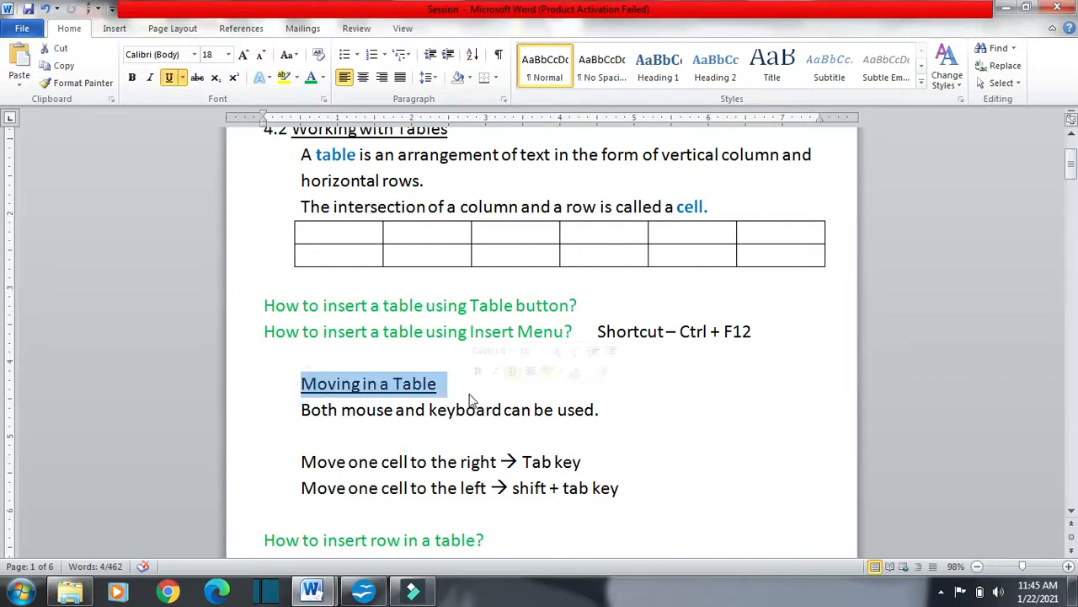
Place the cursor in several different cells of the OpenOffice Writer table, and highlight "Both mouse" in the Word notes
{"action": "key", "text": "alt+Tab"}
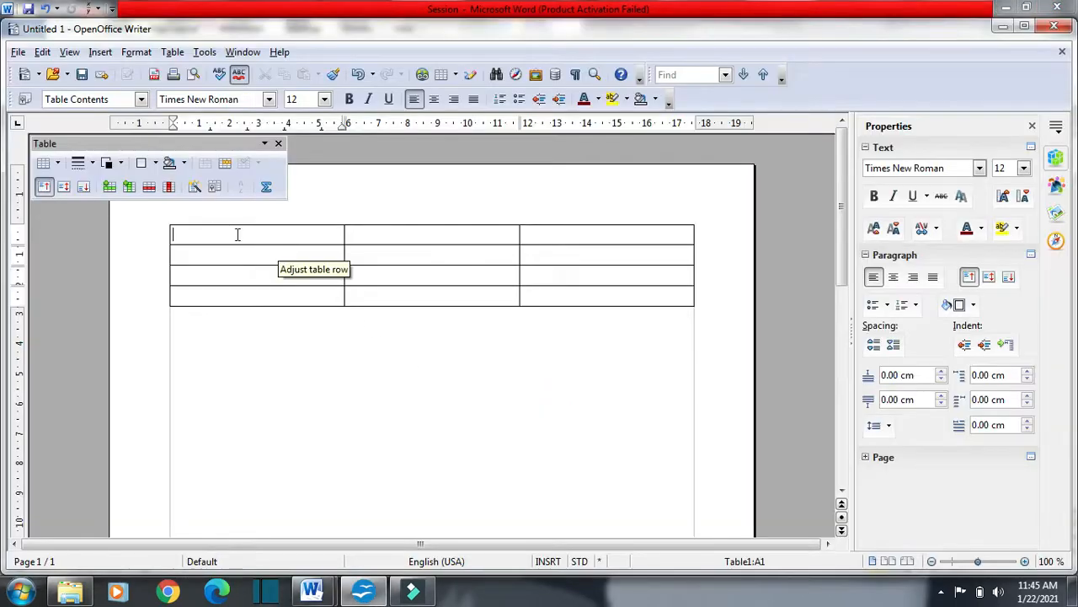
{"action": "left_click", "coordinate": [386, 236]}
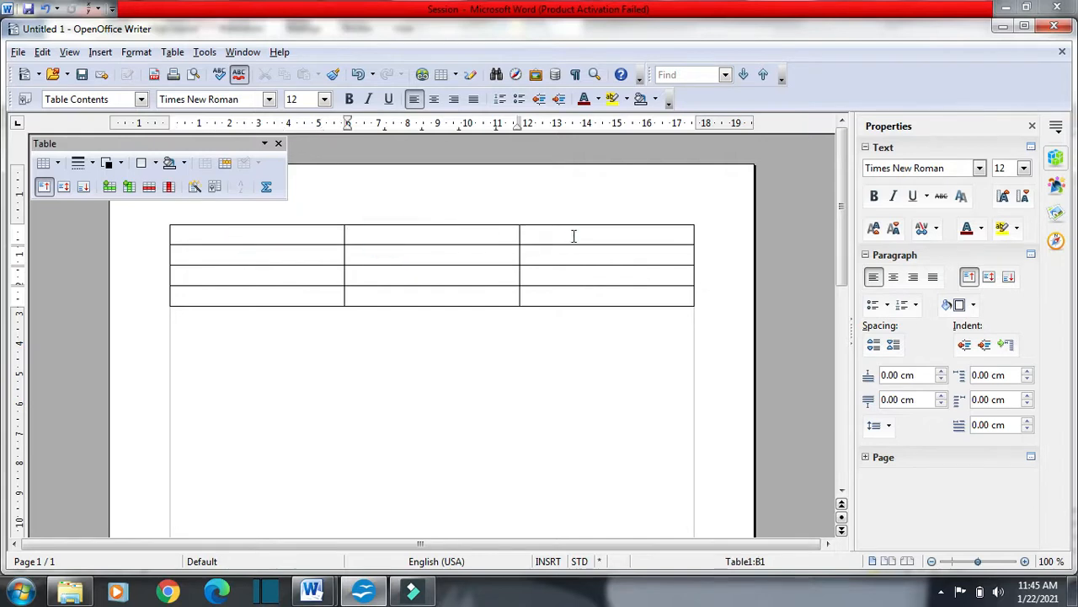
{"action": "left_click", "coordinate": [475, 272]}
{"action": "left_click", "coordinate": [294, 286]}
{"action": "left_click", "coordinate": [233, 278]}
{"action": "left_click", "coordinate": [217, 247]}
{"action": "key", "text": "alt+Tab"}
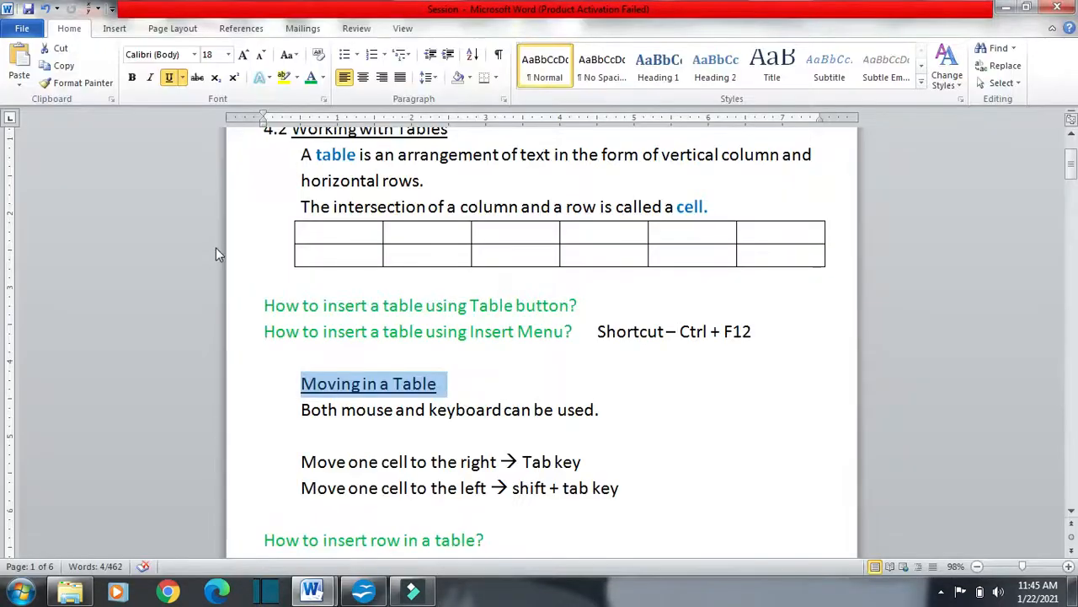
{"action": "left_click_drag", "start_coordinate": [298, 411], "coordinate": [411, 414]}
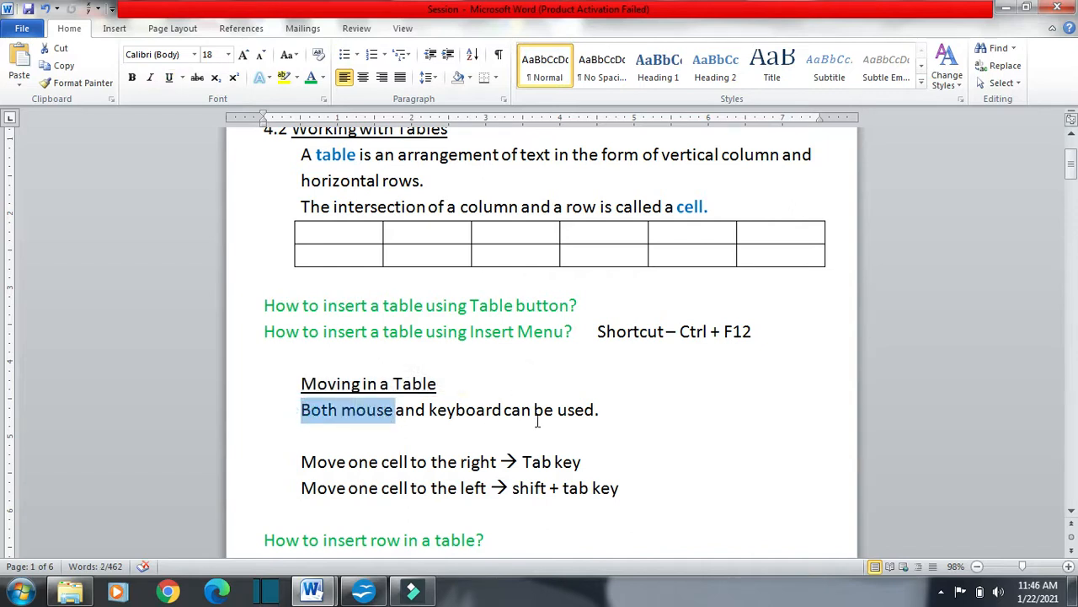
Switch to OpenOffice Writer, place the cursor in various table cells, and select the first two cells of the top two rows
{"action": "key", "text": "alt+Tab"}
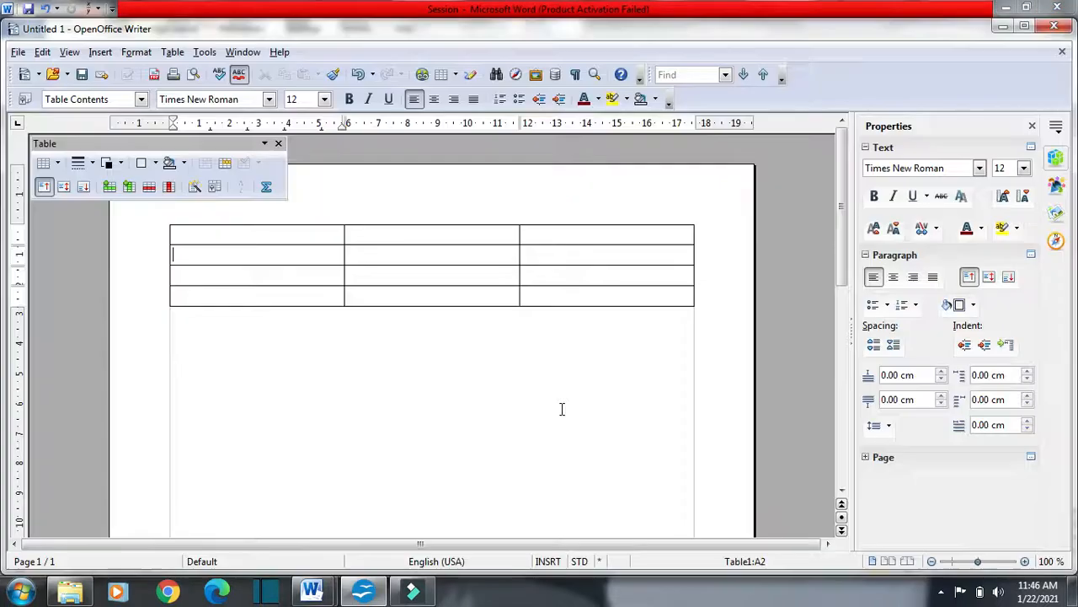
{"action": "left_click", "coordinate": [384, 255]}
{"action": "left_click", "coordinate": [531, 252]}
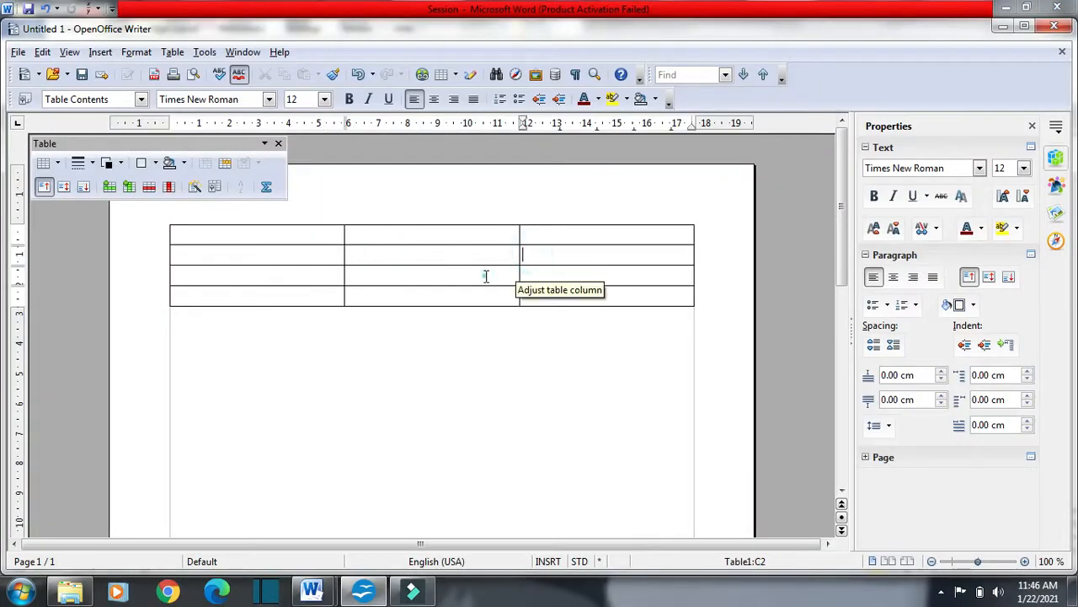
{"action": "left_click", "coordinate": [278, 275]}
{"action": "left_click_drag", "start_coordinate": [210, 233], "coordinate": [445, 259]}
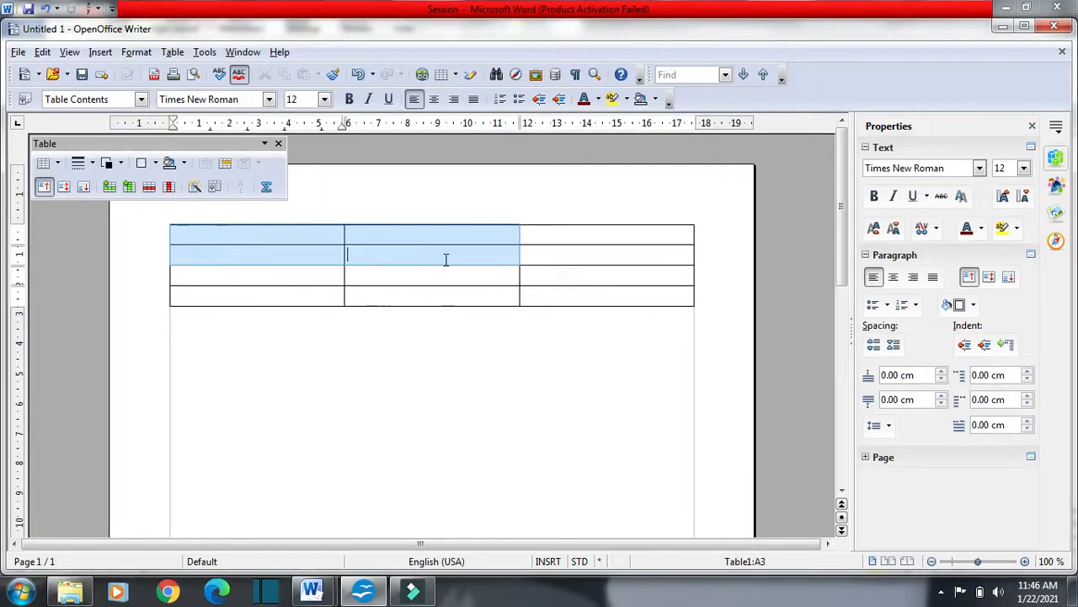
{"action": "left_click", "coordinate": [626, 268]}
{"action": "left_click", "coordinate": [392, 272]}
Enter "Anything" in the first cell of the table's second row
{"action": "left_click", "coordinate": [287, 259]}
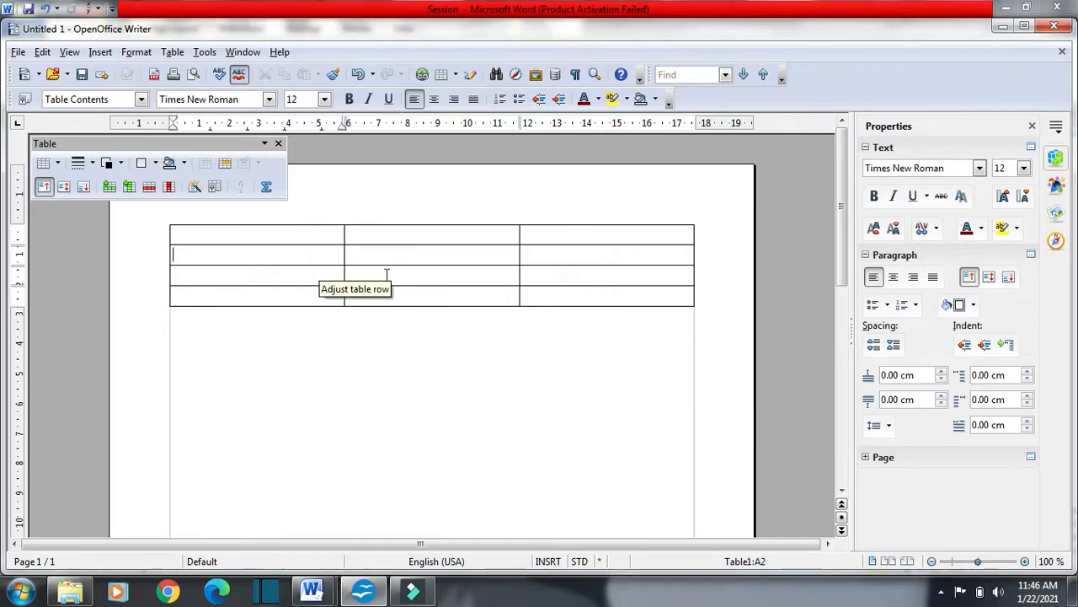
{"action": "type", "text": "An"}
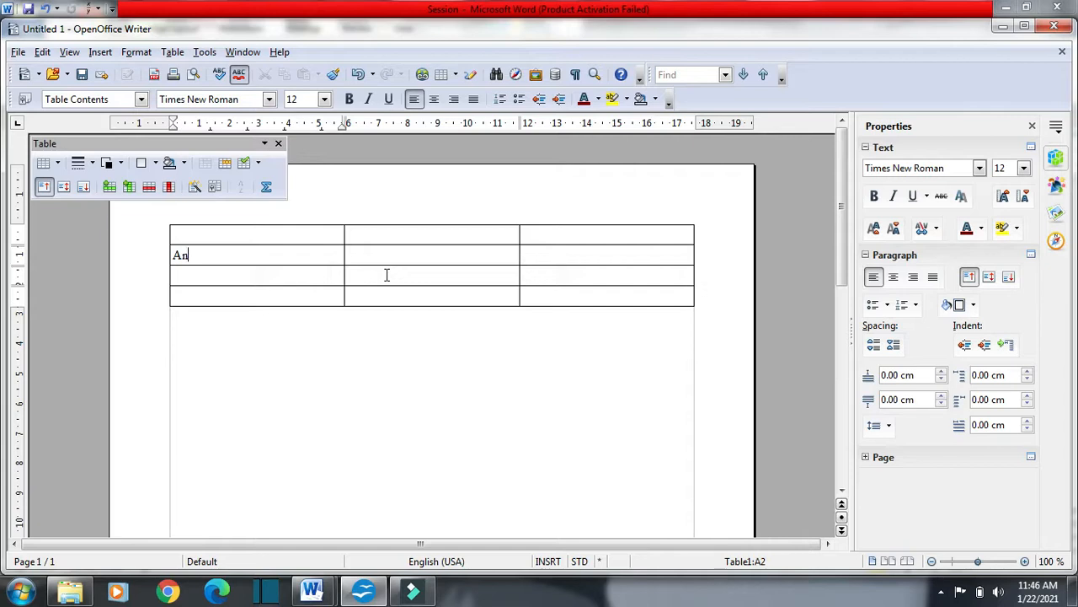
{"action": "type", "text": "ything"}
Switch to the Word notes, highlight the word "keyboard", and clear the highlight
{"action": "key", "text": "alt+Tab"}
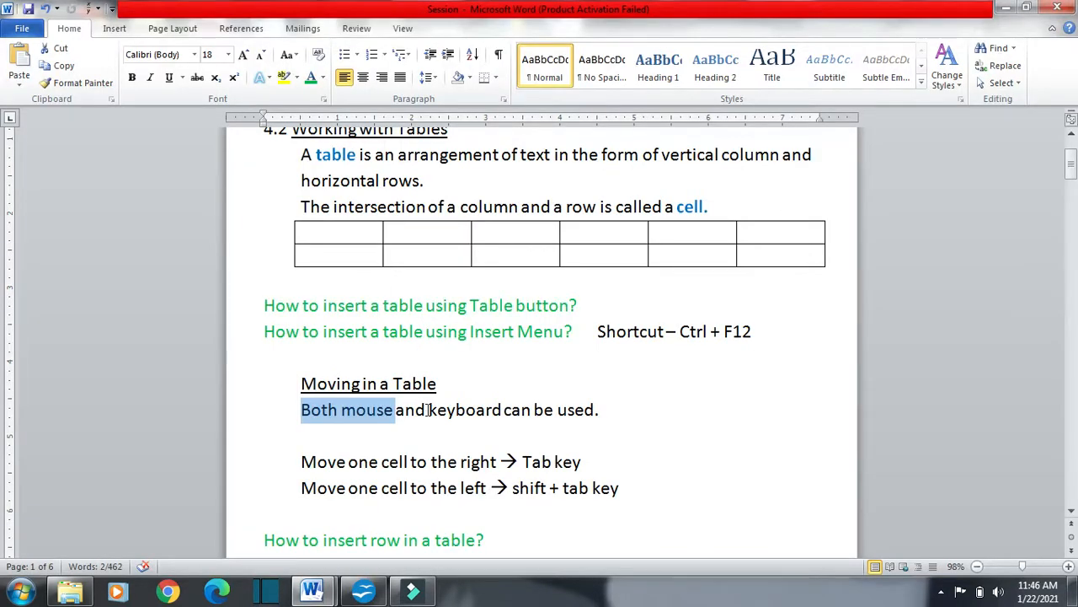
{"action": "left_click_drag", "start_coordinate": [428, 410], "coordinate": [503, 410]}
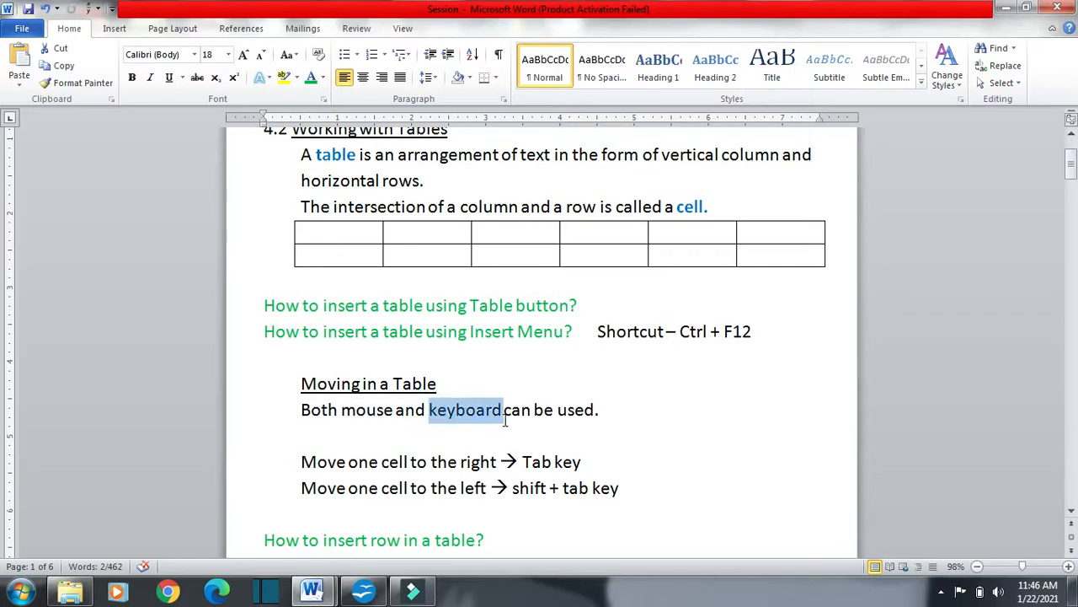
{"action": "left_click", "coordinate": [632, 415]}
Switch to OpenOffice Writer, delete "Anything" from its cell, and move the cursor one cell to the right
{"action": "key", "text": "alt+Tab"}
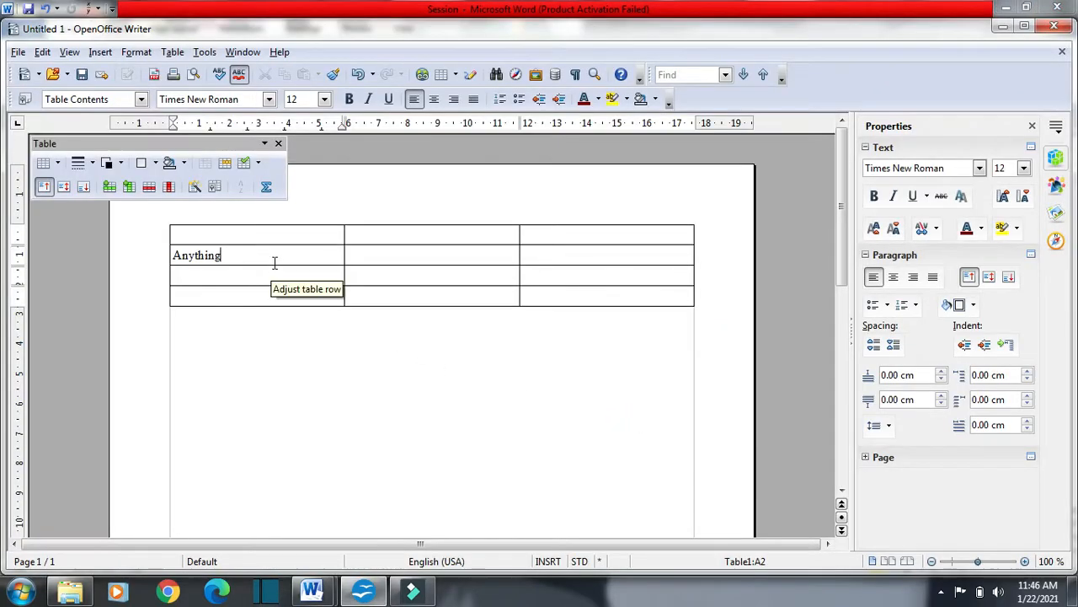
{"action": "key", "text": "BackSpace"}
{"action": "key", "text": "BackSpace"}
{"action": "key", "text": "BackSpace"}
{"action": "key", "text": "BackSpace"}
{"action": "key", "text": "BackSpace"}
{"action": "key", "text": "BackSpace"}
{"action": "key", "text": "BackSpace"}
{"action": "key", "text": "BackSpace"}
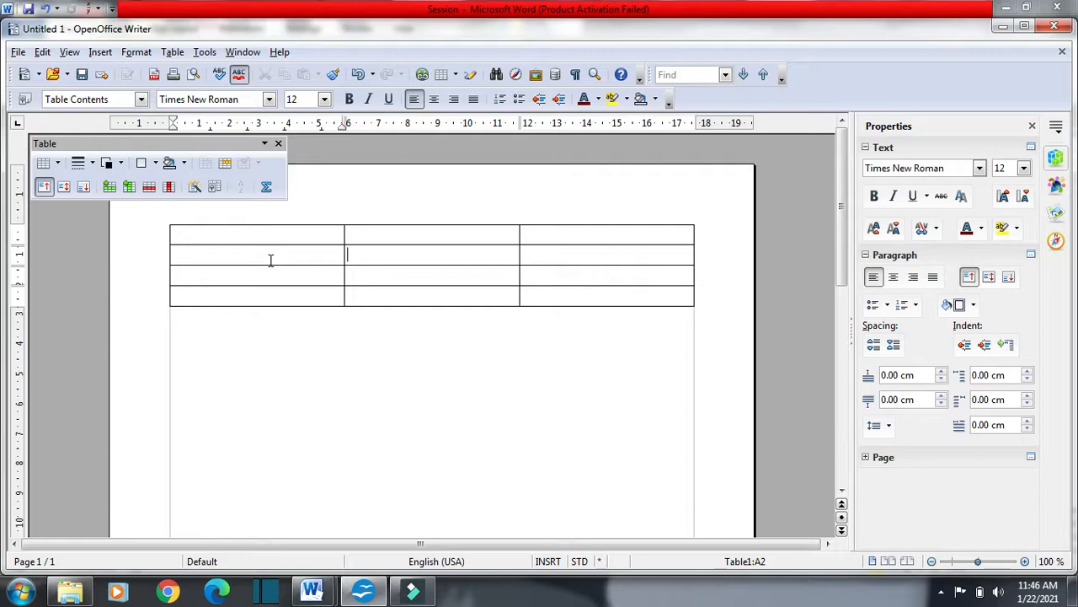
{"action": "key", "text": "Tab"}
Highlight "Move one cell to the right" in the Word notes, and move the cursor forward and backward cell by cell through the OpenOffice Writer table
{"action": "key", "text": "alt+Tab"}
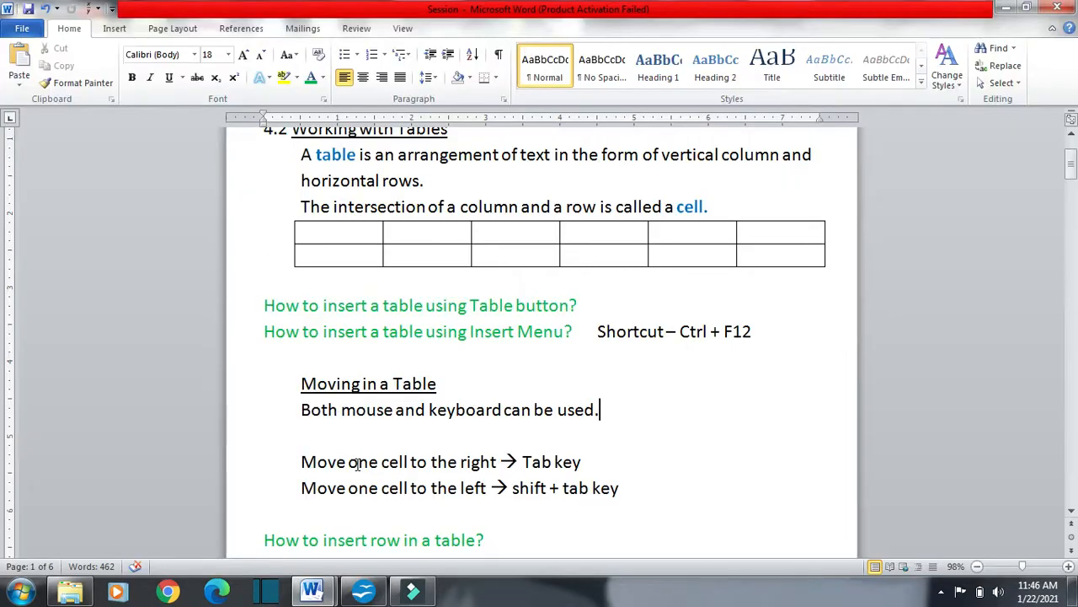
{"action": "left_click_drag", "start_coordinate": [302, 461], "coordinate": [520, 472]}
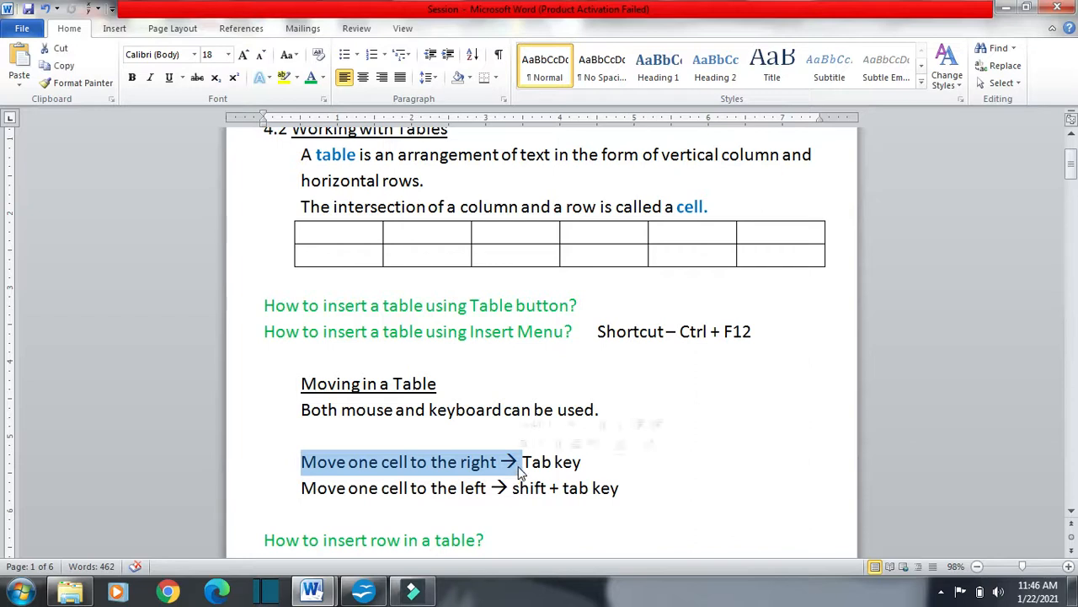
{"action": "key", "text": "alt+Tab"}
{"action": "left_click", "coordinate": [243, 235]}
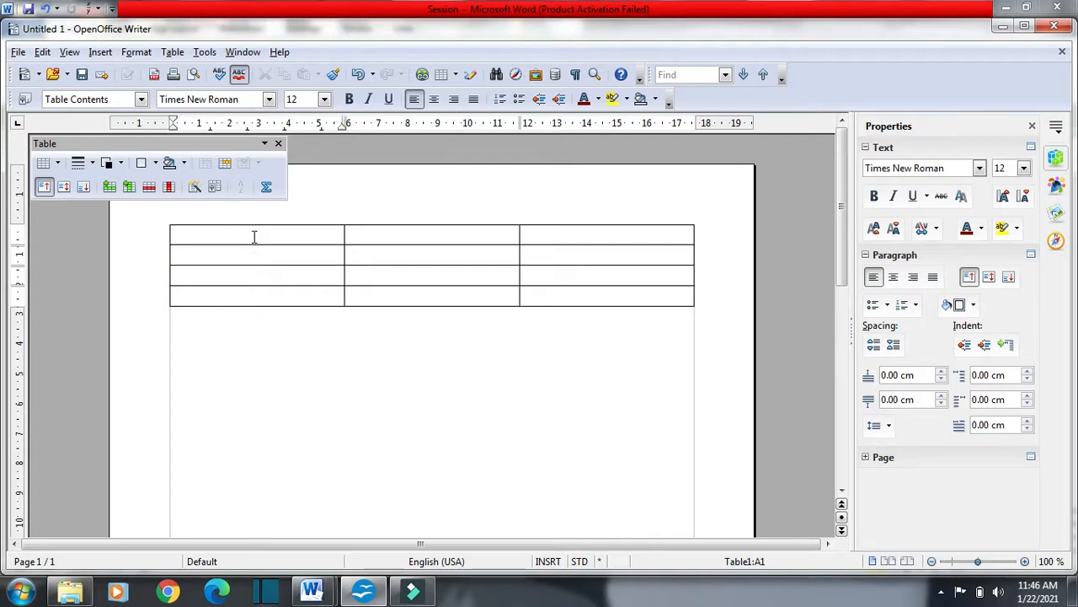
{"action": "key", "text": "Tab"}
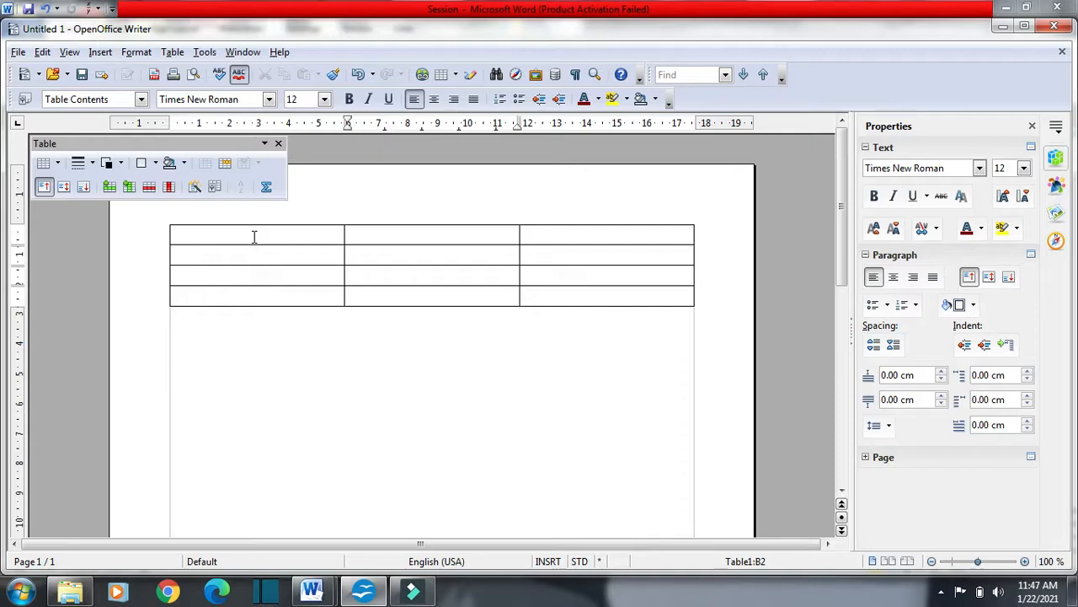
{"action": "key", "text": "shift+Tab"}
{"action": "key", "text": "shift+Tab"}
{"action": "key", "text": "Tab"}
{"action": "key", "text": "Tab"}
{"action": "key", "text": "Tab"}
{"action": "key", "text": "Tab"}
Switch to the Word notes and highlight "How to insert row in a table?"
{"action": "key", "text": "alt+Tab"}
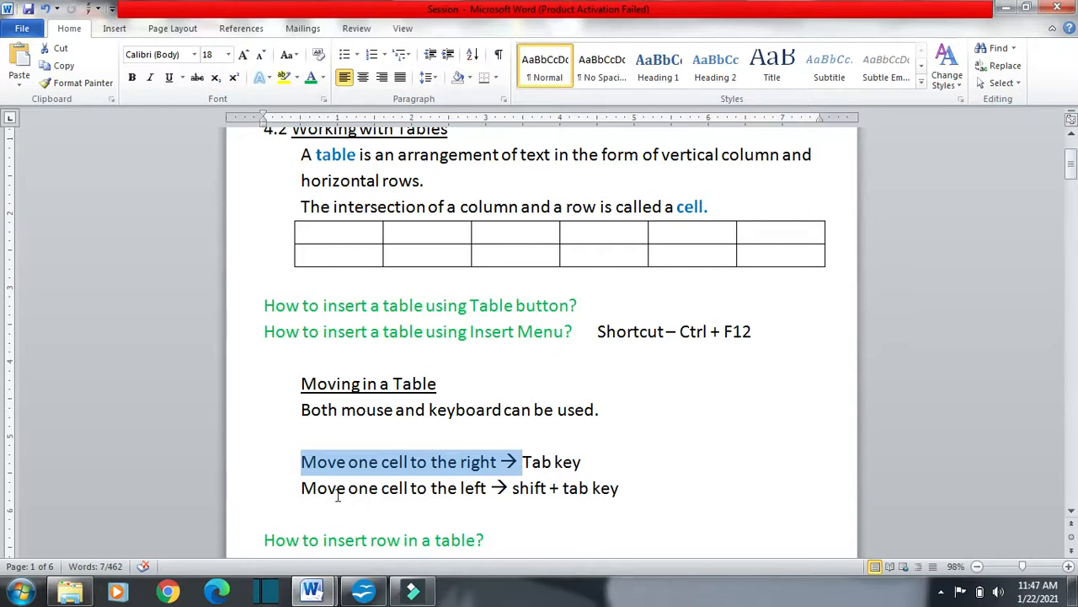
{"action": "scroll", "coordinate": [699, 423], "scroll_direction": "down", "scroll_amount": 1}
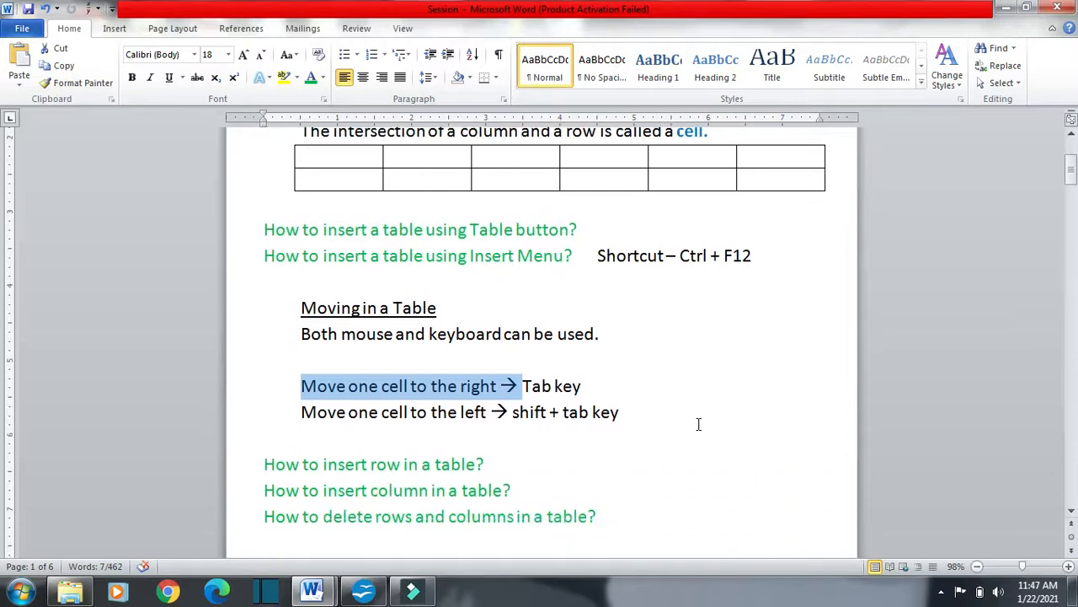
{"action": "left_click", "coordinate": [499, 464]}
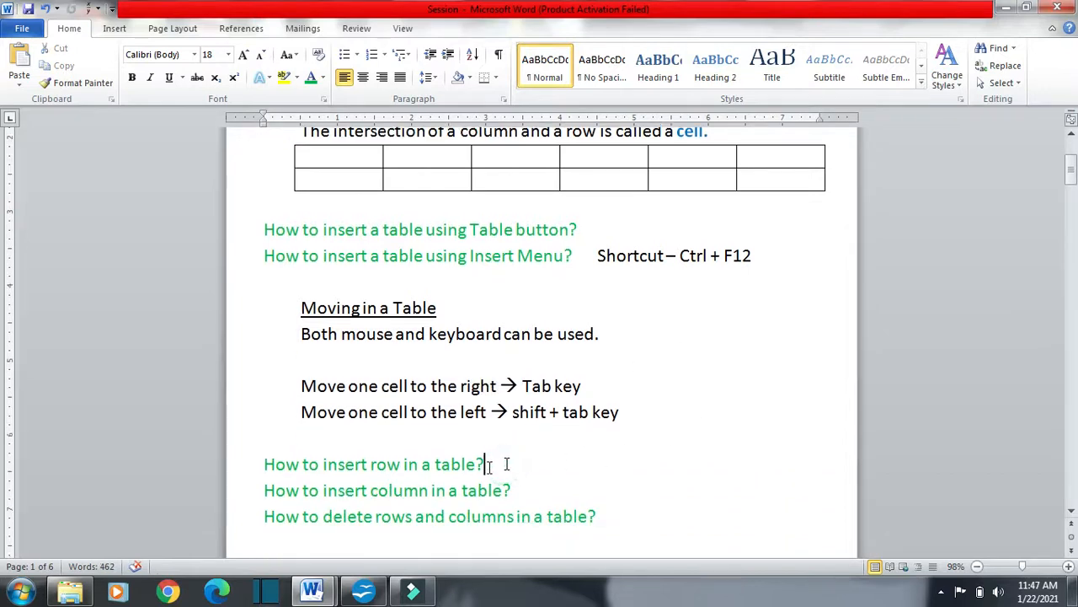
{"action": "left_click_drag", "start_coordinate": [265, 464], "coordinate": [486, 478]}
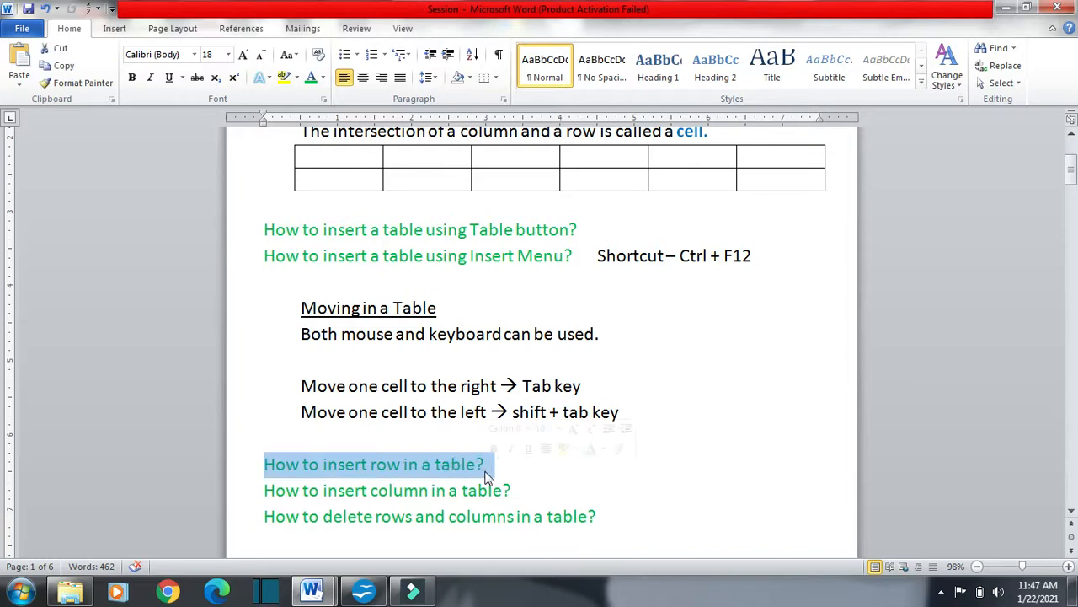
Switch to OpenOffice Writer and enter "Row" in the first cell of the table's third row
{"action": "key", "text": "alt+Tab"}
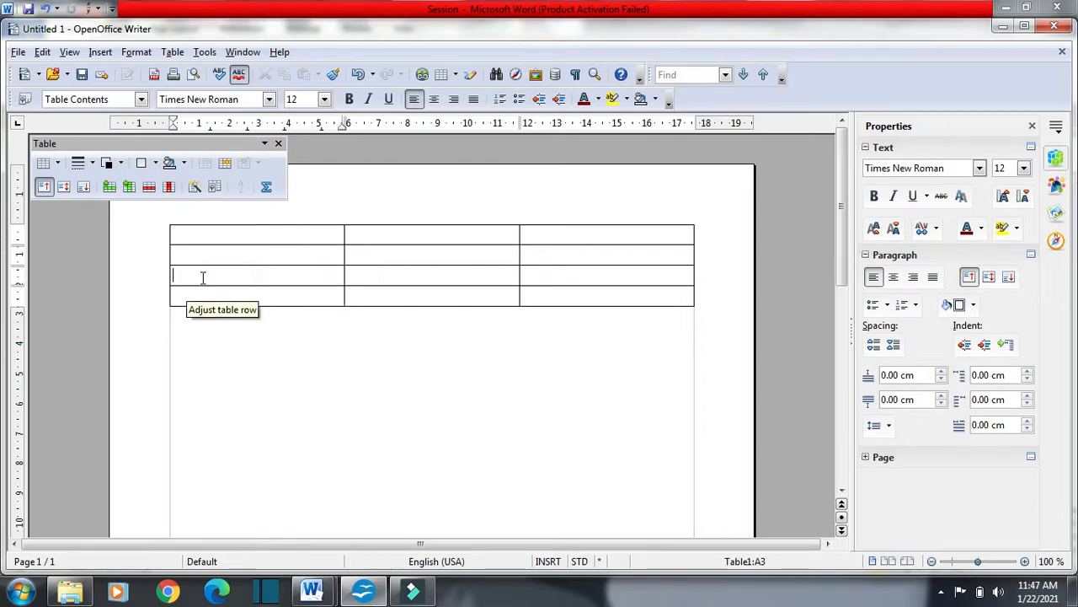
{"action": "type", "text": "Row"}
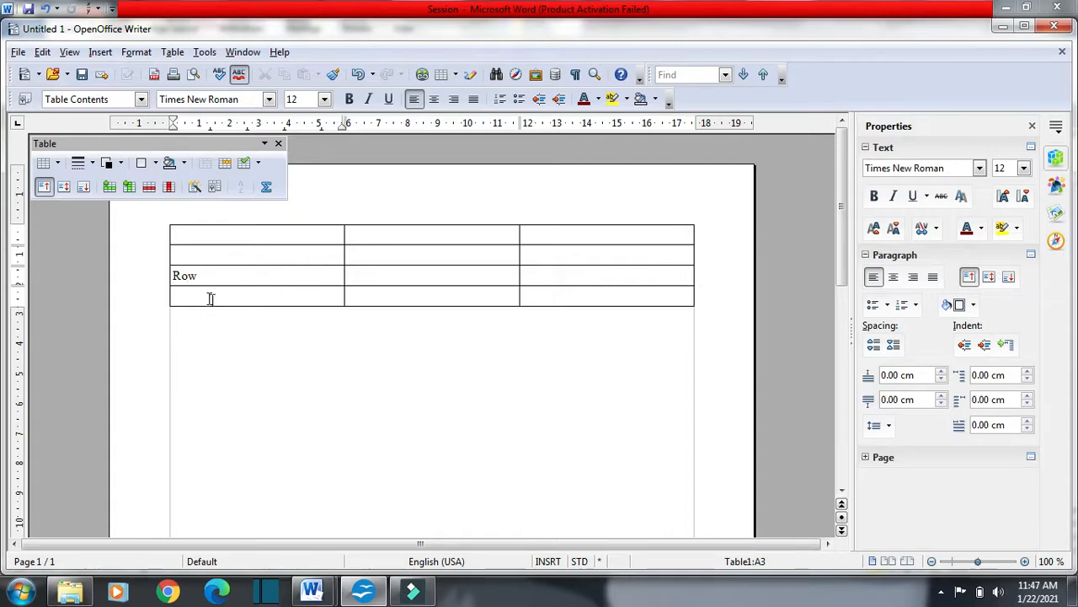
Insert one row before the row containing "Row", and undo the insertion
{"action": "left_click", "coordinate": [173, 53]}
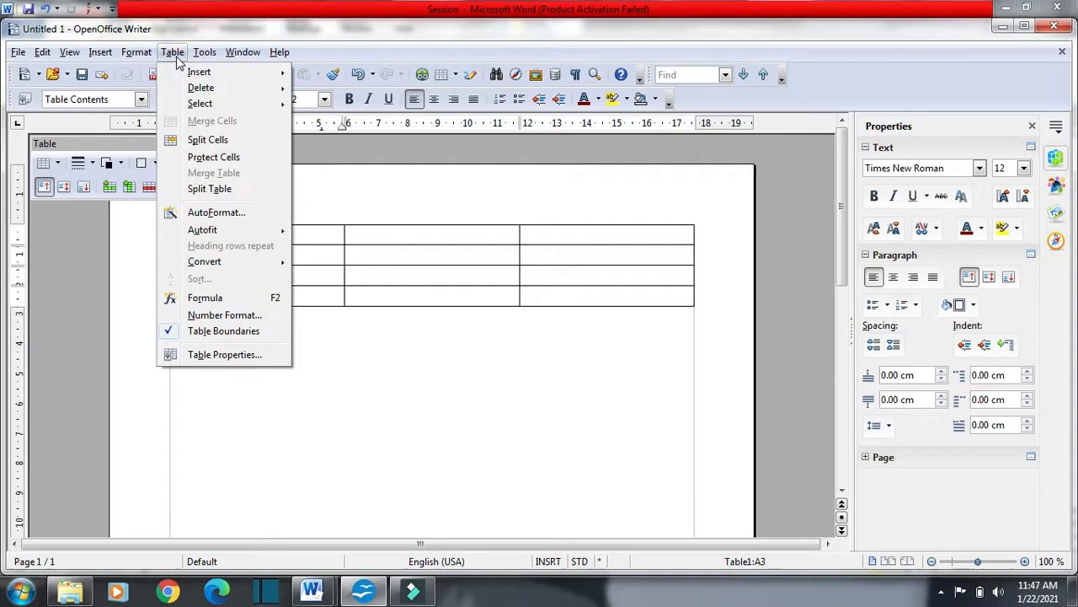
{"action": "mouse_move", "coordinate": [194, 76]}
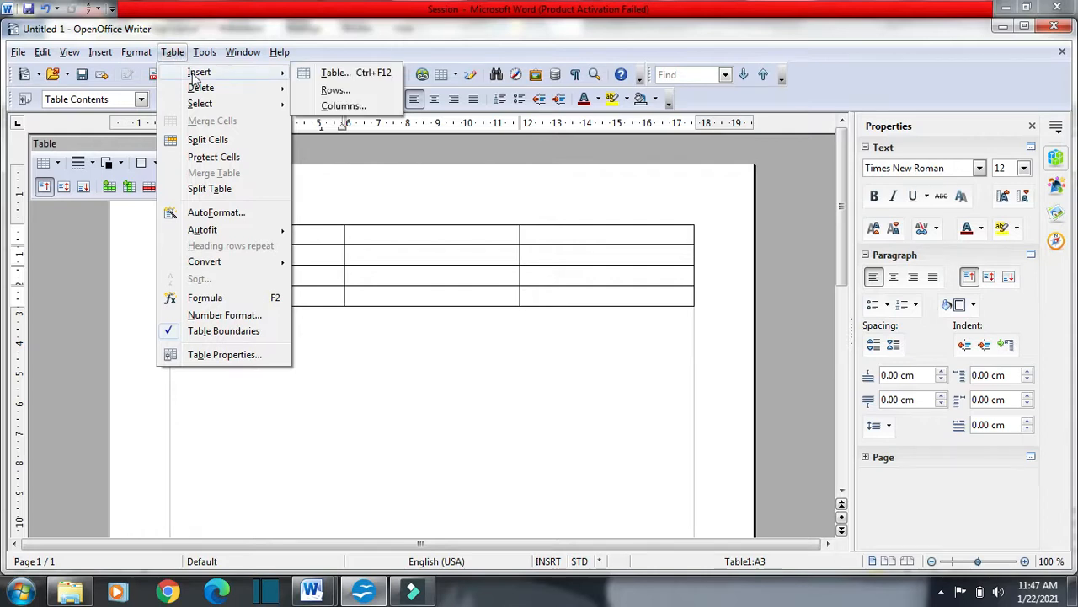
{"action": "left_click", "coordinate": [333, 90]}
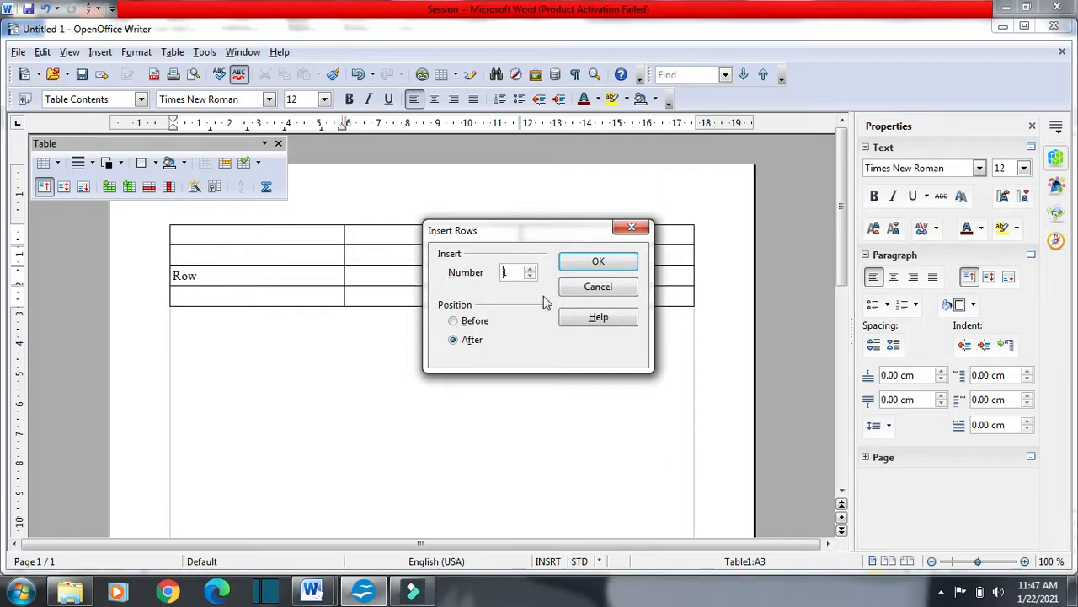
{"action": "left_click", "coordinate": [532, 270]}
{"action": "left_click", "coordinate": [530, 276]}
{"action": "left_click", "coordinate": [454, 322]}
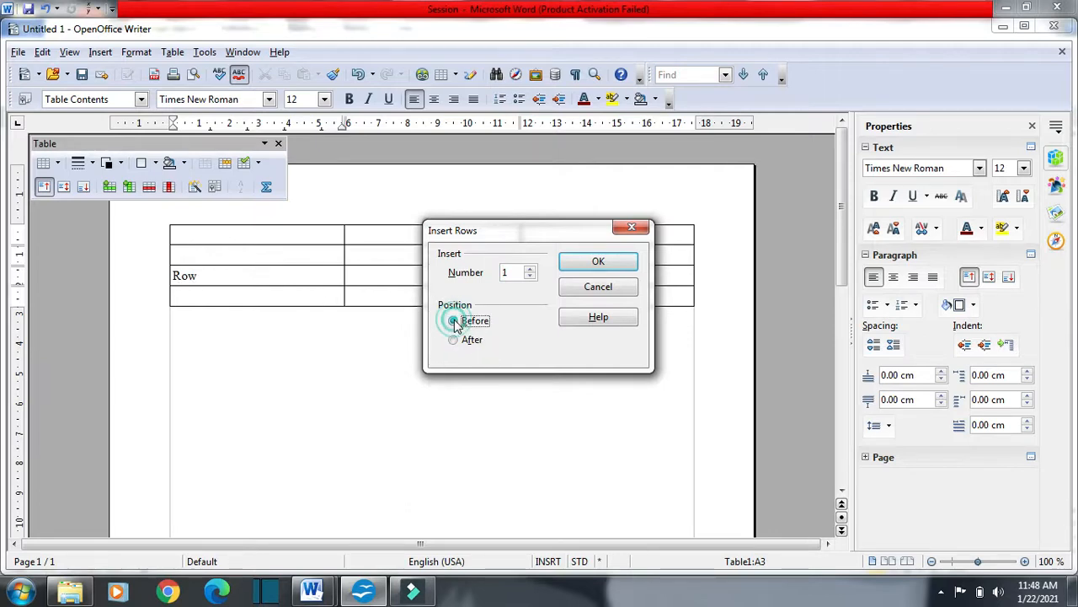
{"action": "left_click", "coordinate": [625, 265]}
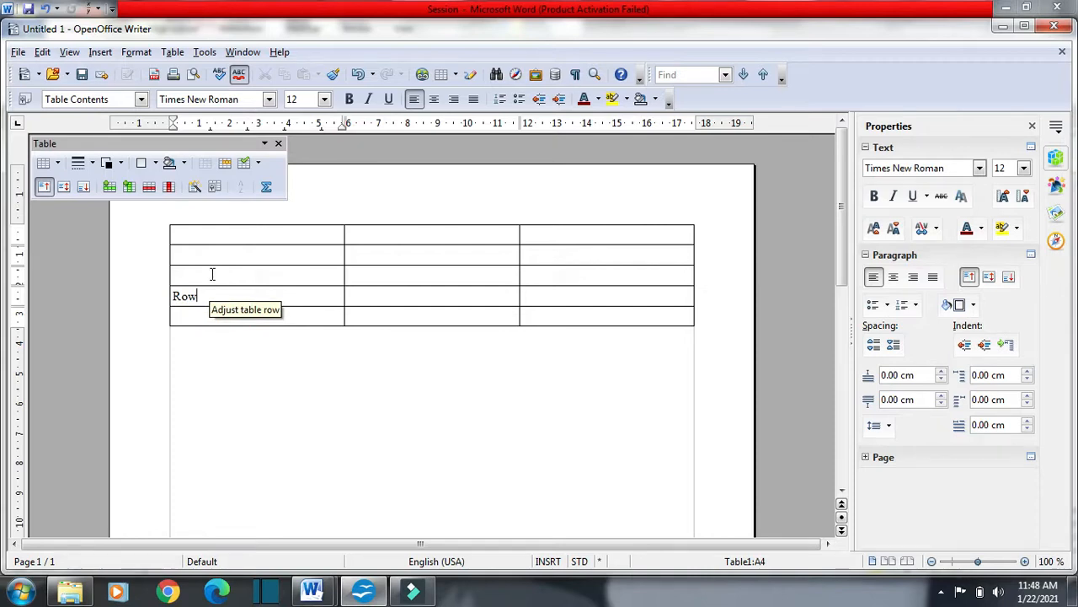
{"action": "key", "text": "ctrl+z"}
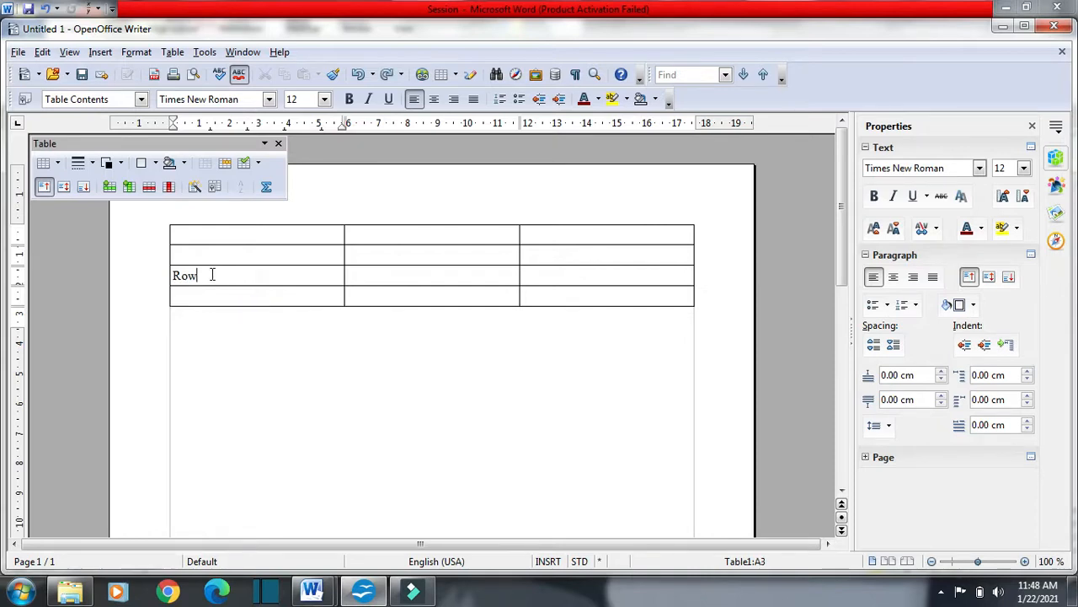
Insert one row after the row containing "Row"
{"action": "left_click", "coordinate": [173, 52]}
{"action": "mouse_move", "coordinate": [225, 77]}
{"action": "left_click", "coordinate": [320, 87]}
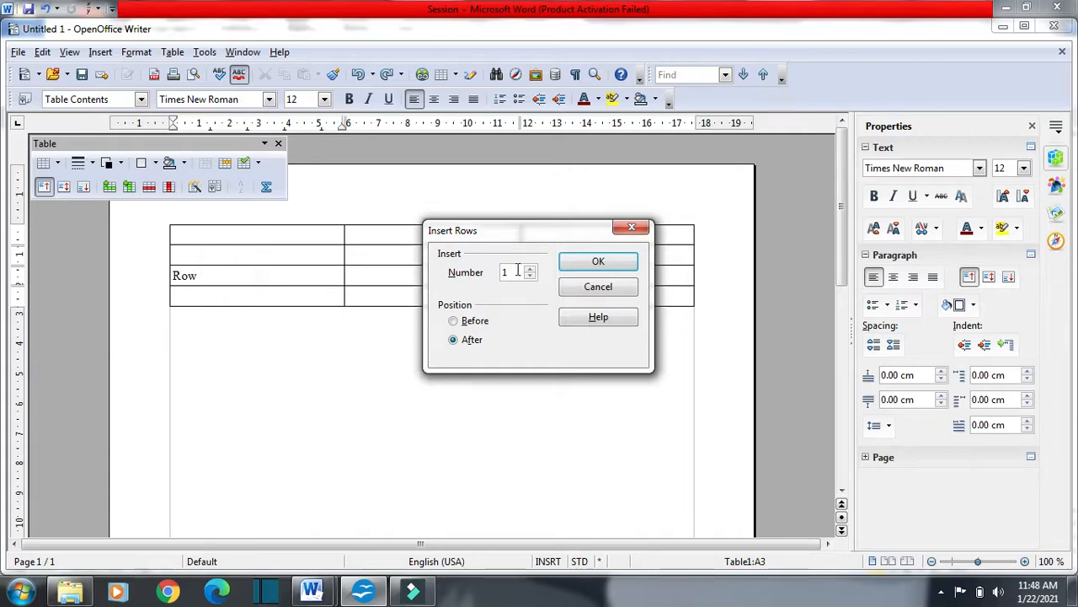
{"action": "left_click", "coordinate": [587, 264]}
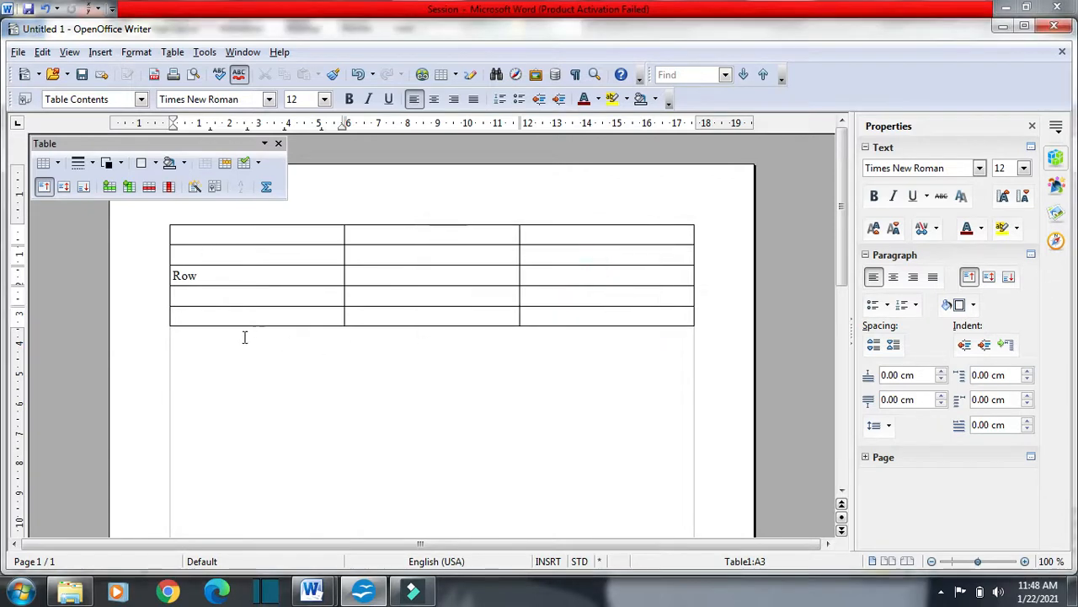
Place the cursor in each of the two rows below "Row", highlight "Row", and return the cursor to its cell
{"action": "left_click", "coordinate": [198, 296]}
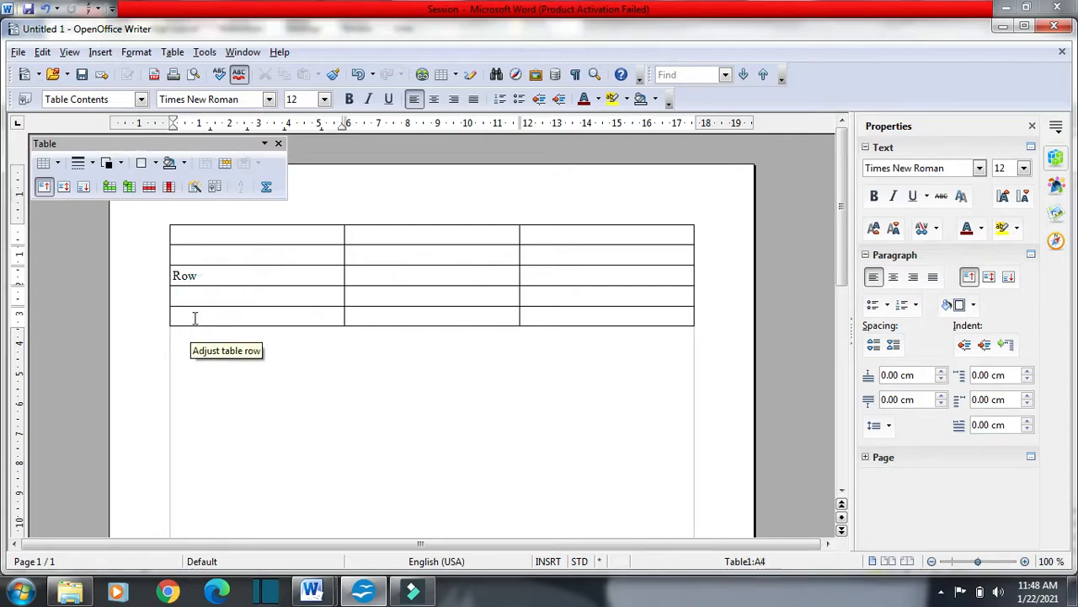
{"action": "left_click", "coordinate": [194, 317]}
{"action": "left_click_drag", "start_coordinate": [205, 278], "coordinate": [161, 276]}
{"action": "left_click", "coordinate": [238, 276]}
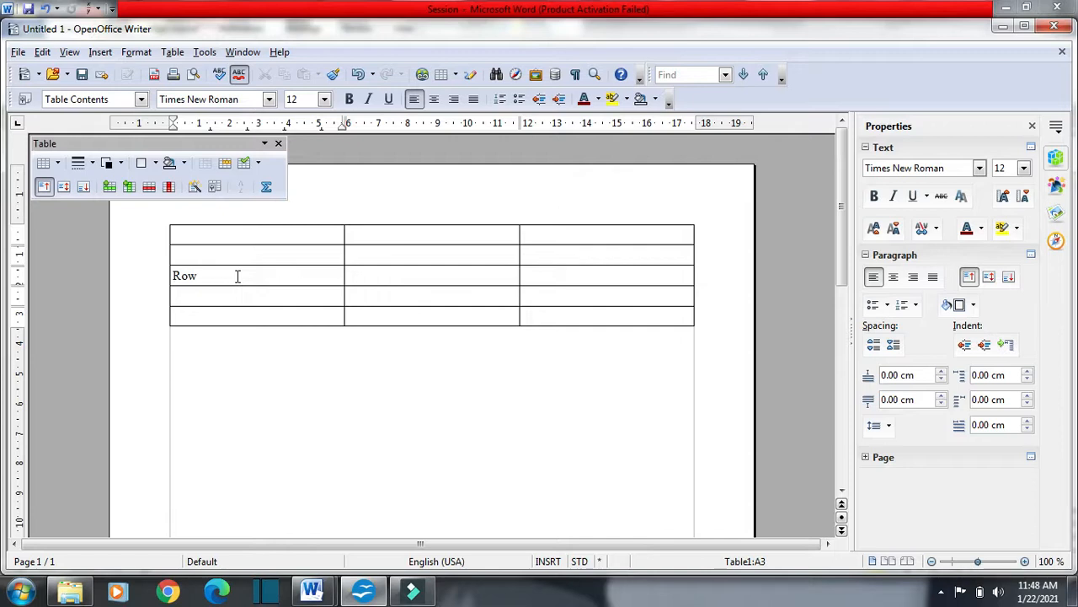
Switch to the Word notes and highlight "How to insert column in a table?"
{"action": "key", "text": "alt+Tab"}
{"action": "scroll", "coordinate": [259, 294], "scroll_direction": "down", "scroll_amount": 1}
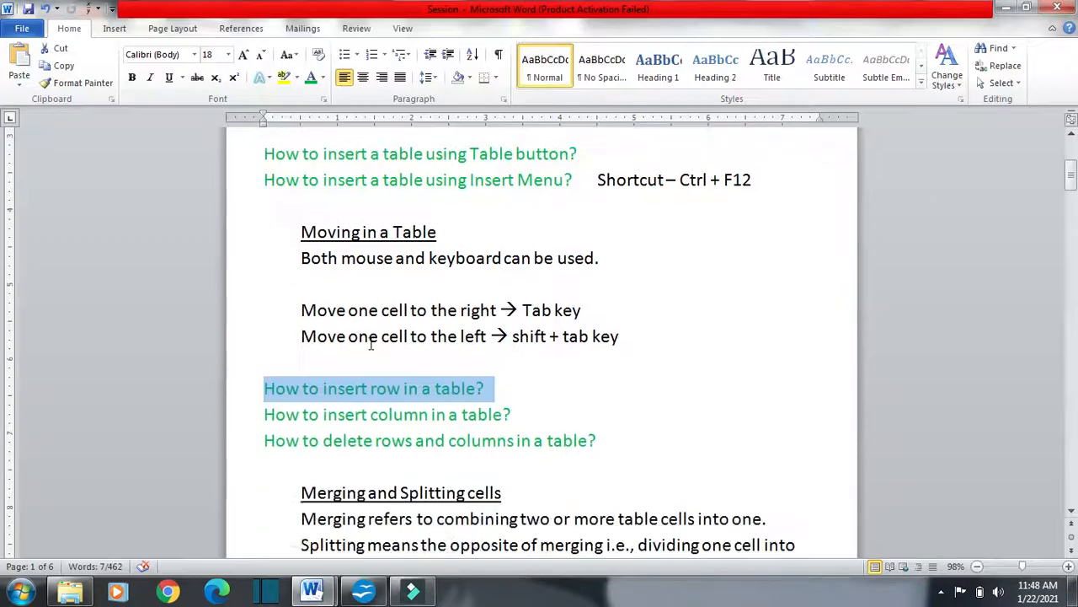
{"action": "left_click_drag", "start_coordinate": [265, 413], "coordinate": [521, 417]}
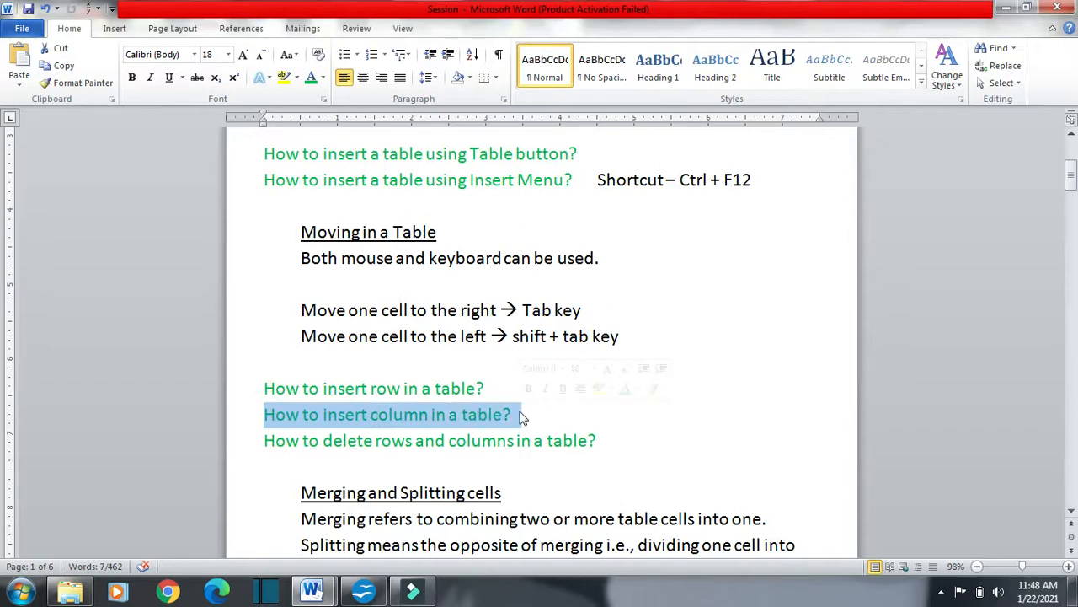
Switch to OpenOffice Writer and insert one column before the column containing "Row"
{"action": "key", "text": "alt+Tab"}
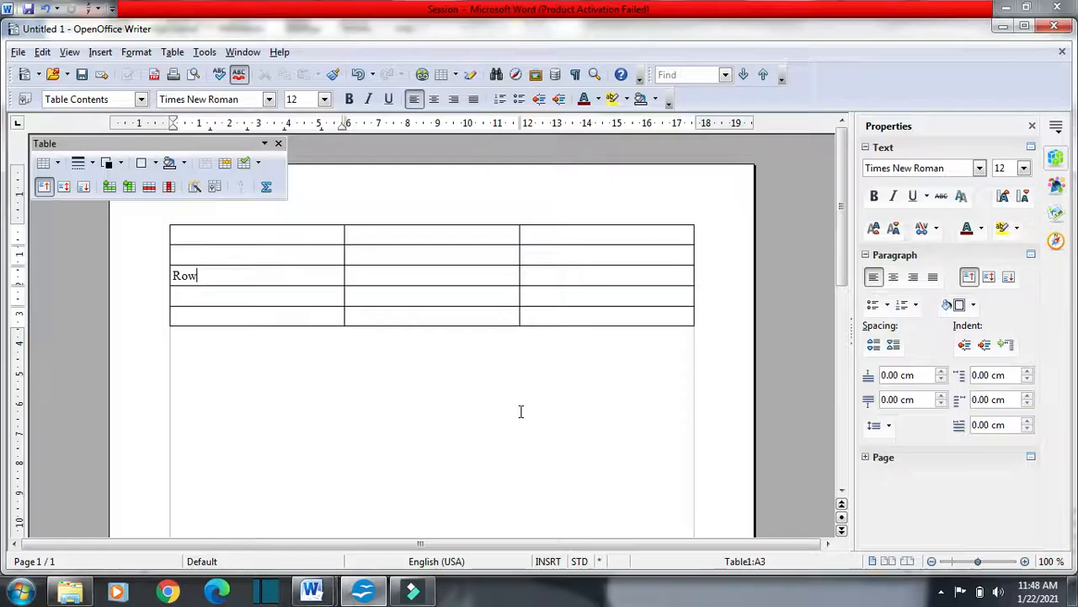
{"action": "left_click", "coordinate": [174, 54]}
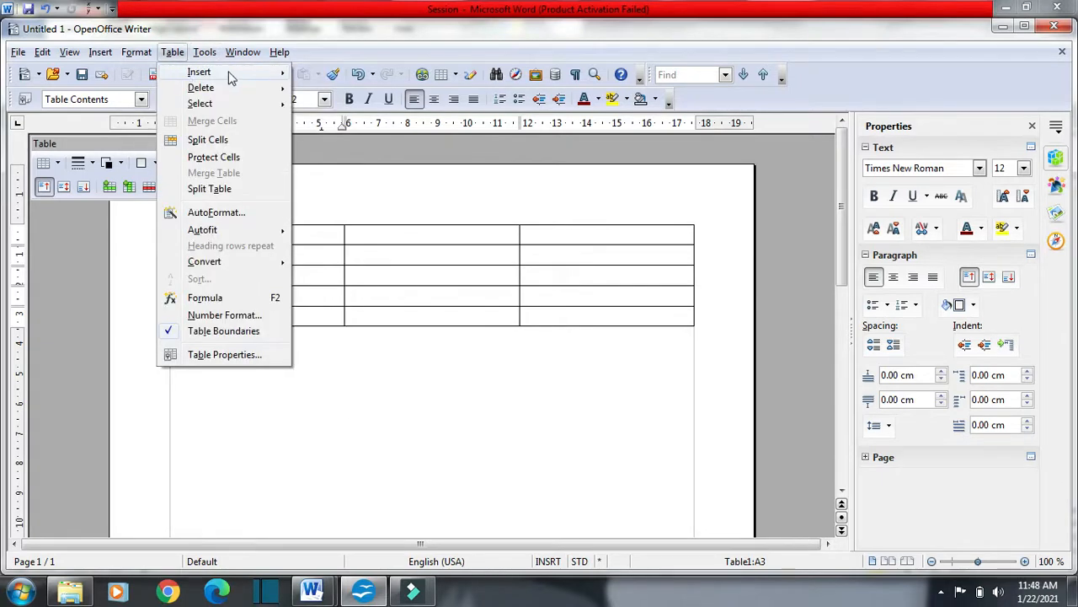
{"action": "mouse_move", "coordinate": [232, 74]}
{"action": "left_click", "coordinate": [338, 106]}
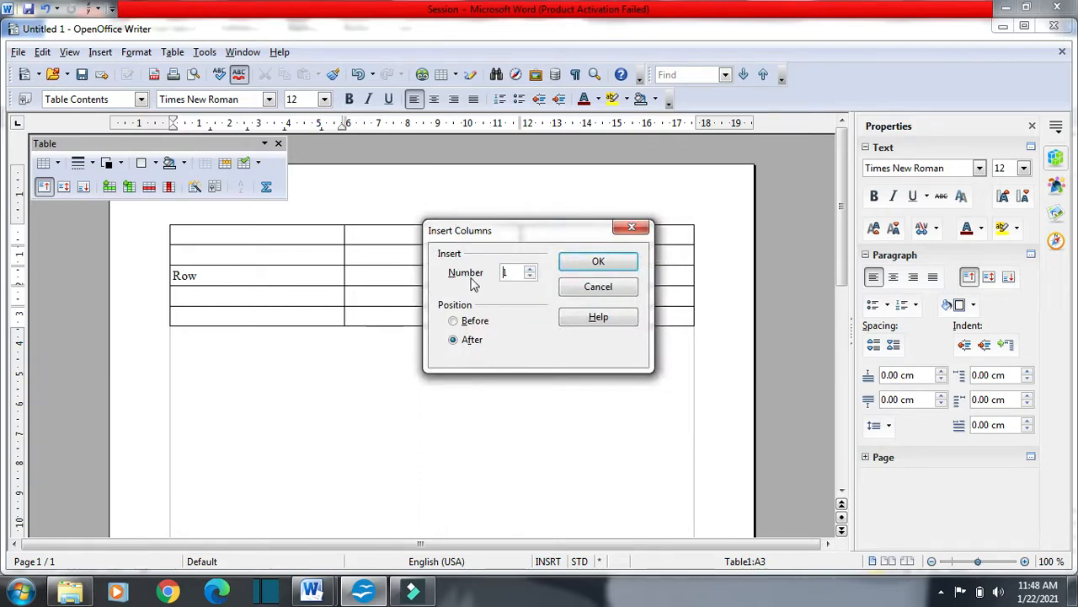
{"action": "left_click", "coordinate": [455, 321]}
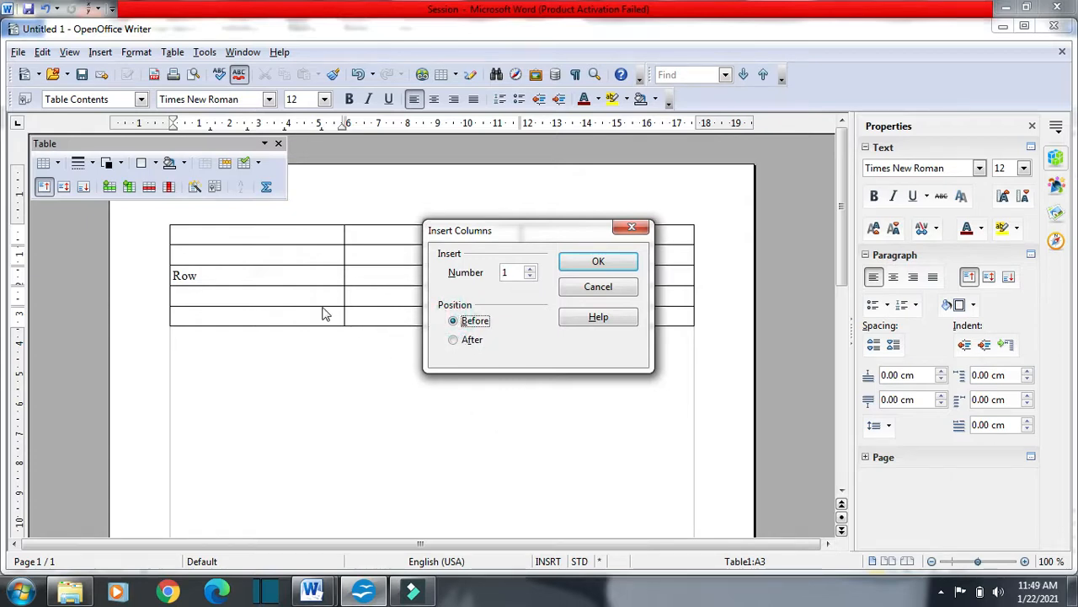
{"action": "left_click", "coordinate": [566, 261]}
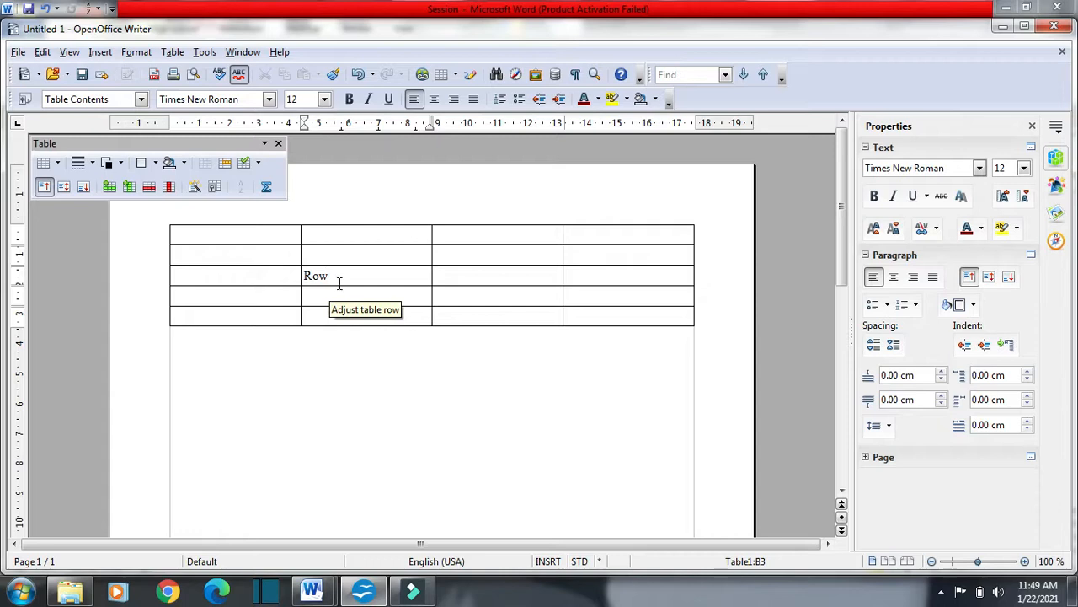
Switch to the Word notes and highlight "How to delete rows and columns in a table?"
{"action": "key", "text": "alt+Tab"}
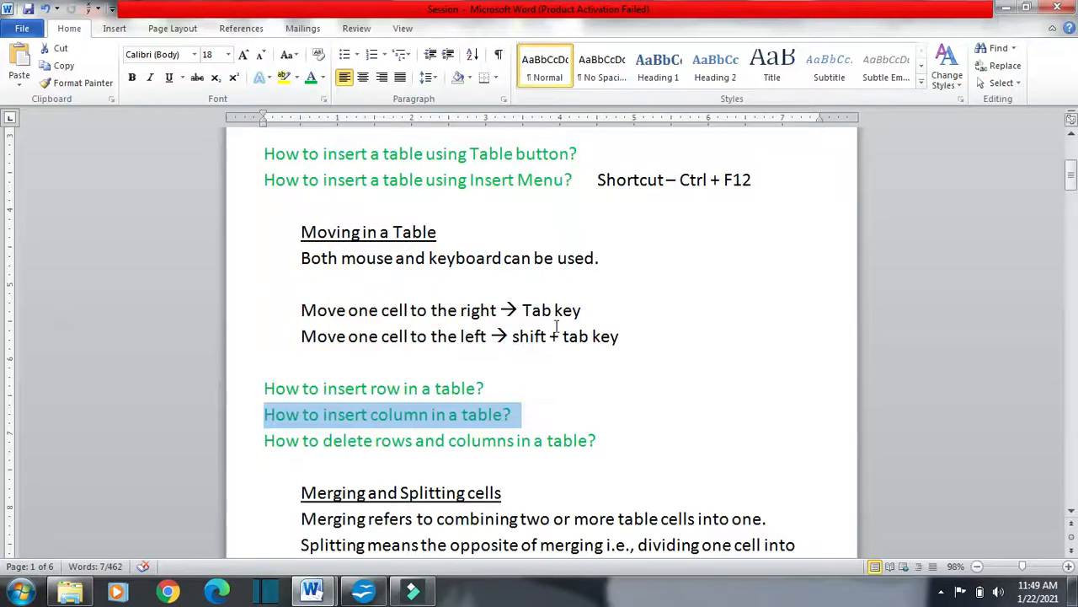
{"action": "scroll", "coordinate": [556, 326], "scroll_direction": "down", "scroll_amount": 1}
{"action": "left_click_drag", "start_coordinate": [264, 366], "coordinate": [614, 379]}
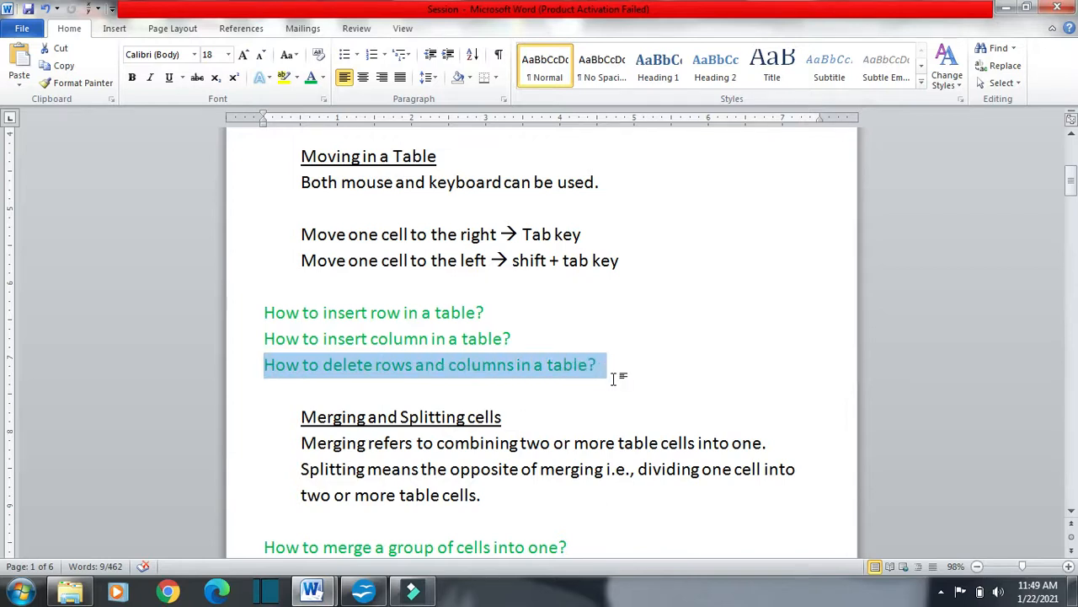
Switch to OpenOffice Writer, select the table's first column, and look over the available delete options without applying one
{"action": "key", "text": "alt+Tab"}
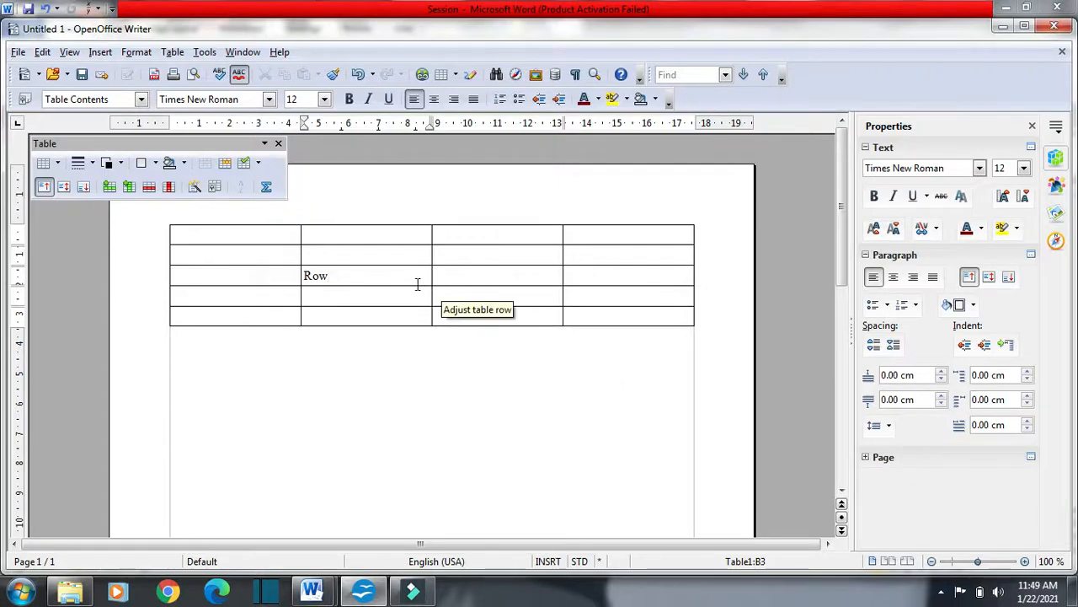
{"action": "left_click", "coordinate": [228, 213]}
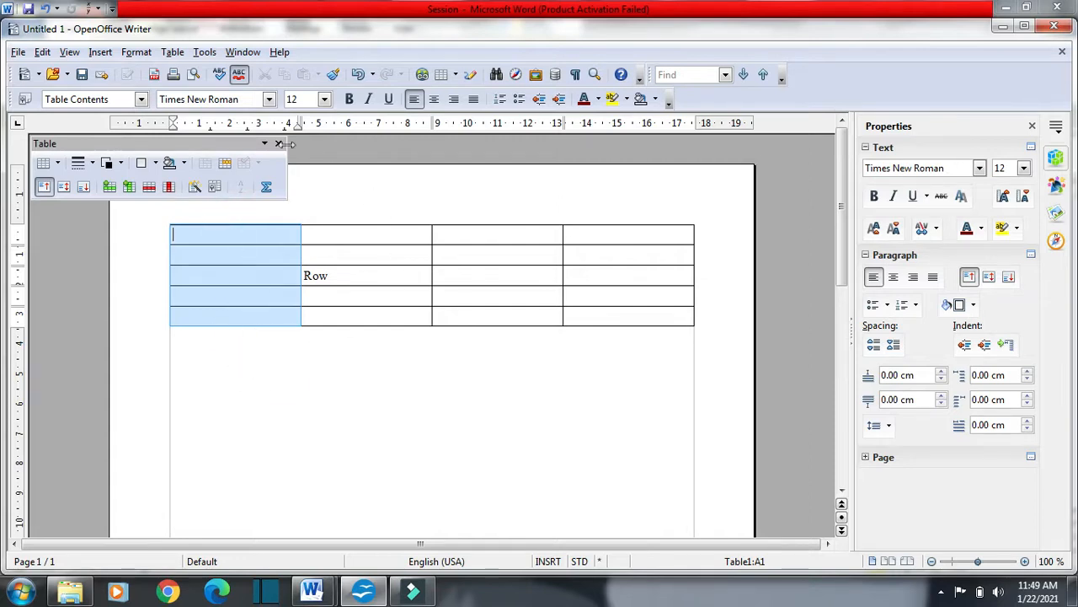
{"action": "left_click", "coordinate": [175, 53]}
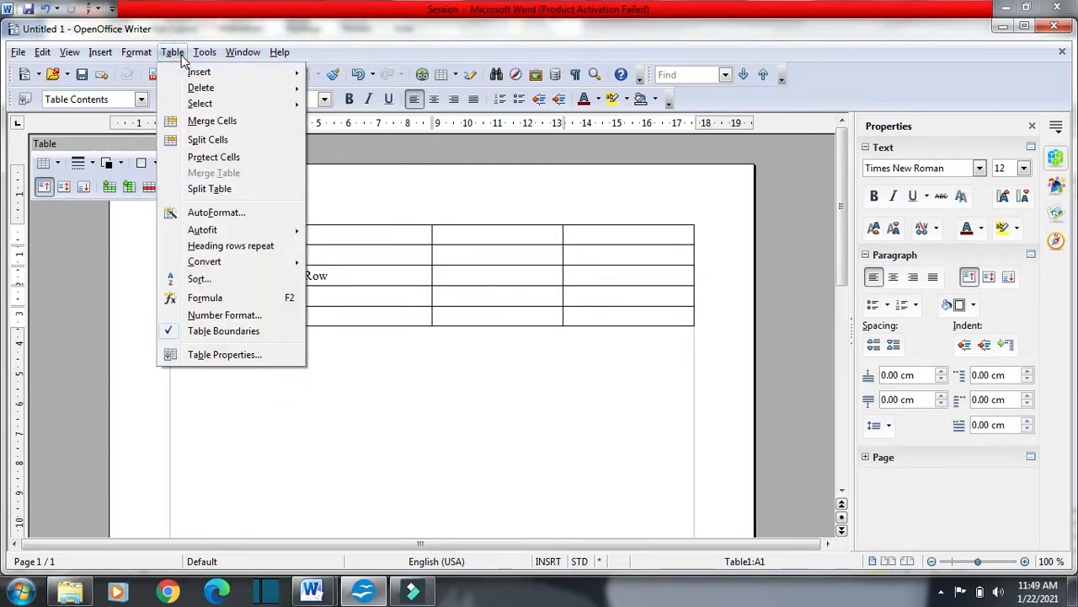
{"action": "mouse_move", "coordinate": [229, 98]}
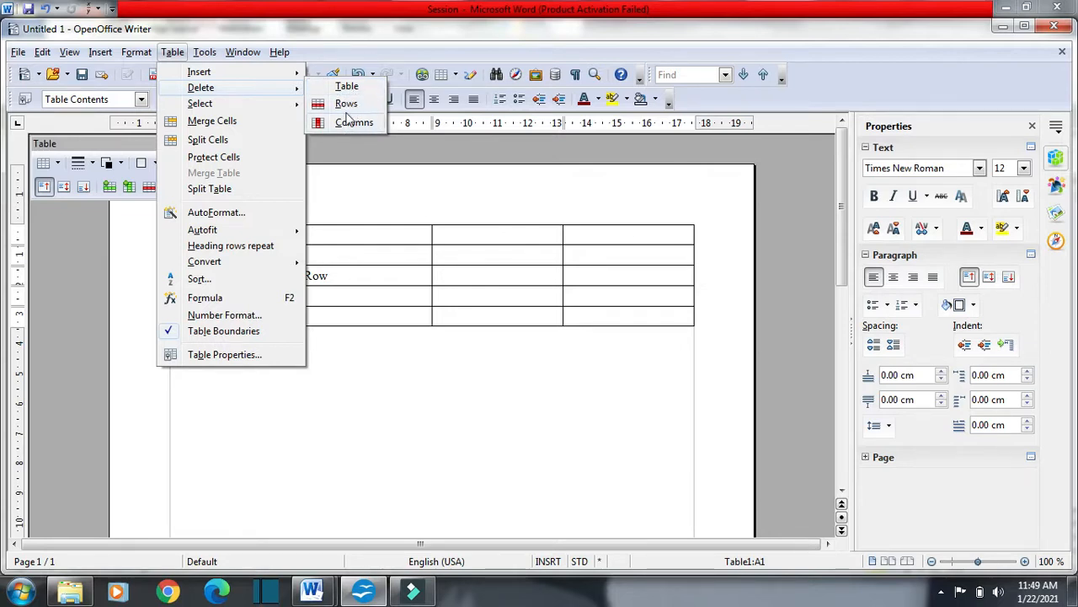
{"action": "left_click", "coordinate": [394, 216]}
Place the cursor in each cell of the first column, down to the last row
{"action": "left_click", "coordinate": [218, 258]}
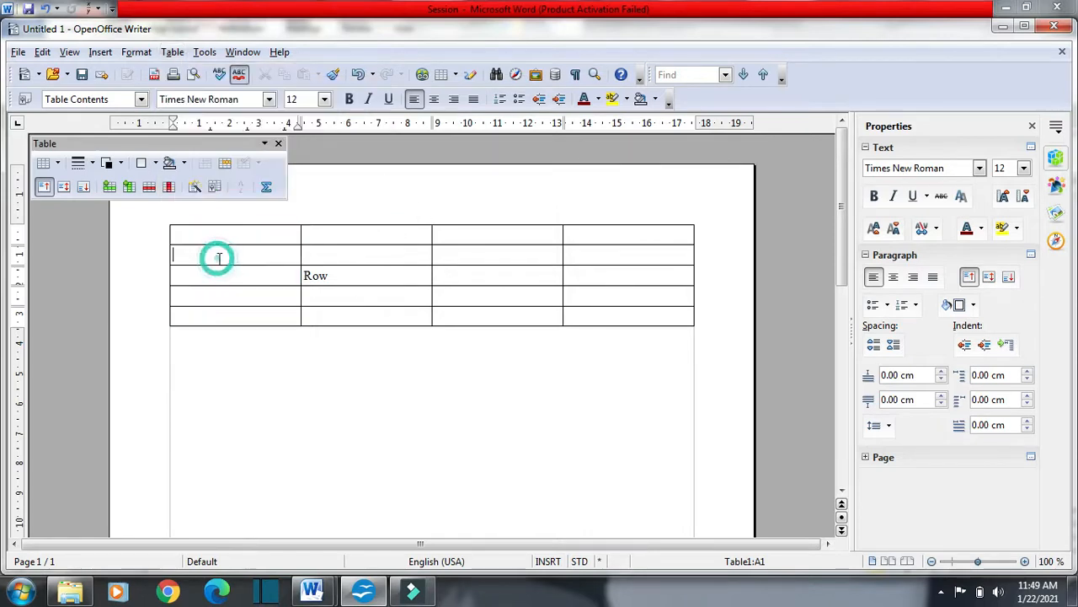
{"action": "left_click", "coordinate": [224, 237]}
{"action": "left_click", "coordinate": [223, 258]}
{"action": "left_click", "coordinate": [224, 273]}
{"action": "left_click", "coordinate": [224, 289]}
{"action": "left_click", "coordinate": [222, 312]}
Delete the table's empty first column, starting from its top cell
{"action": "left_click", "coordinate": [249, 229]}
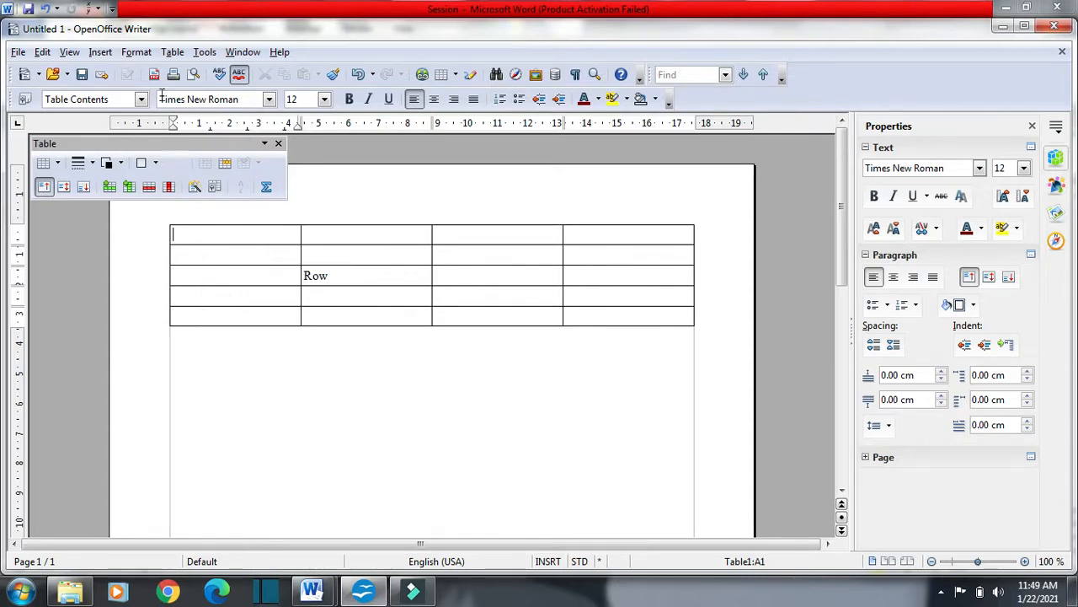
{"action": "left_click", "coordinate": [172, 53]}
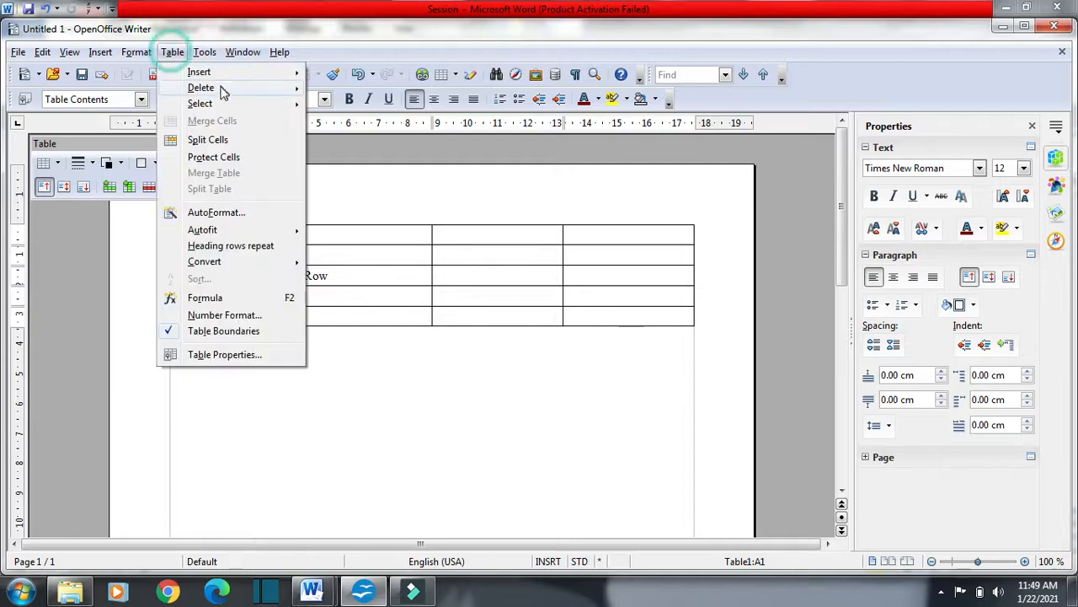
{"action": "mouse_move", "coordinate": [293, 89]}
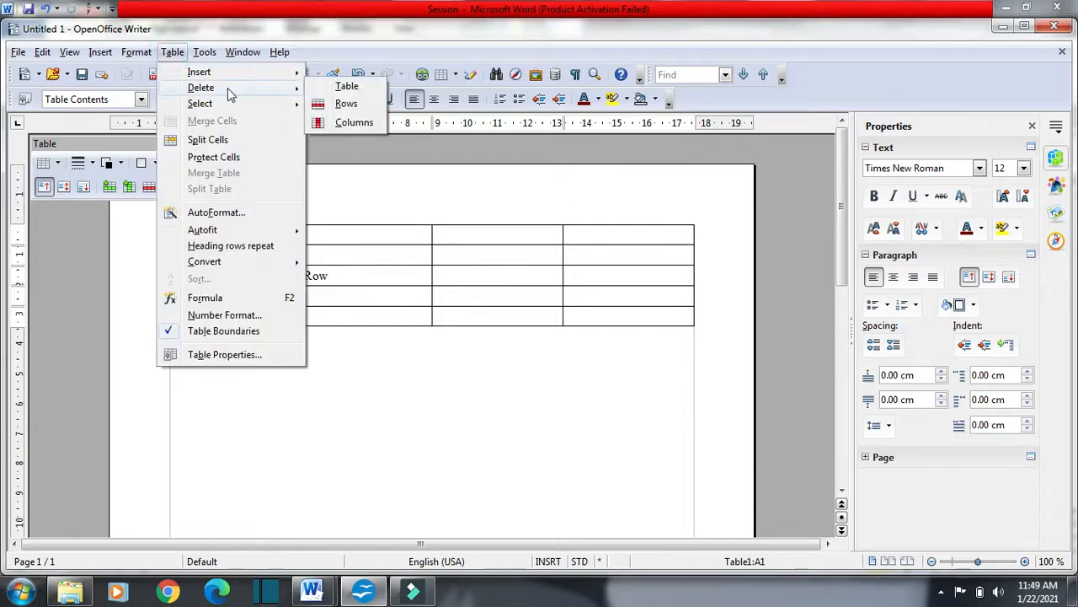
{"action": "left_click", "coordinate": [352, 123]}
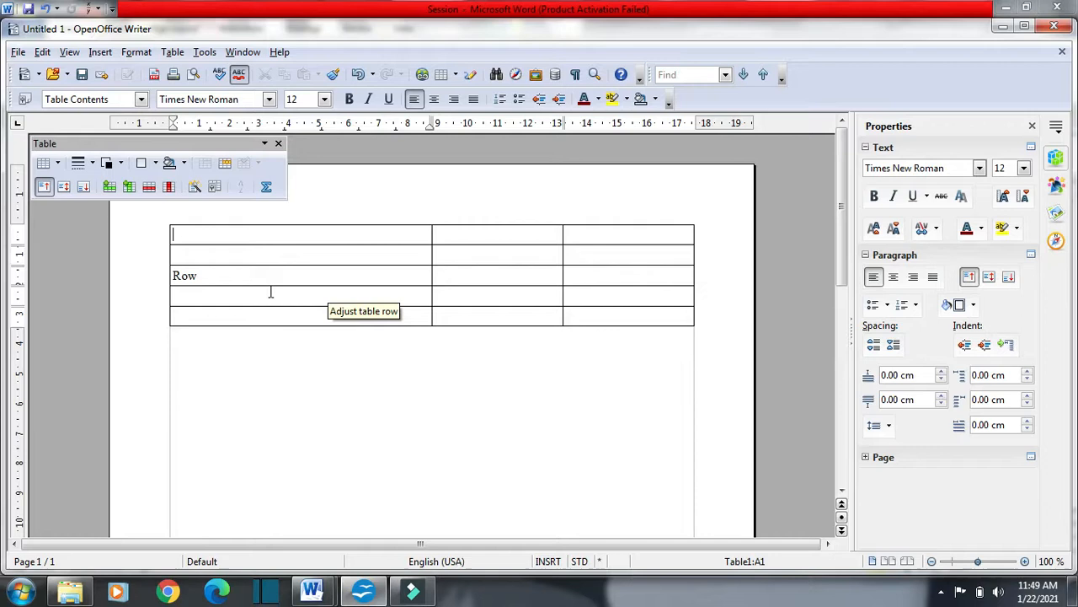
Move the cursor through the second row's cells and delete the table's last column
{"action": "left_click", "coordinate": [450, 252]}
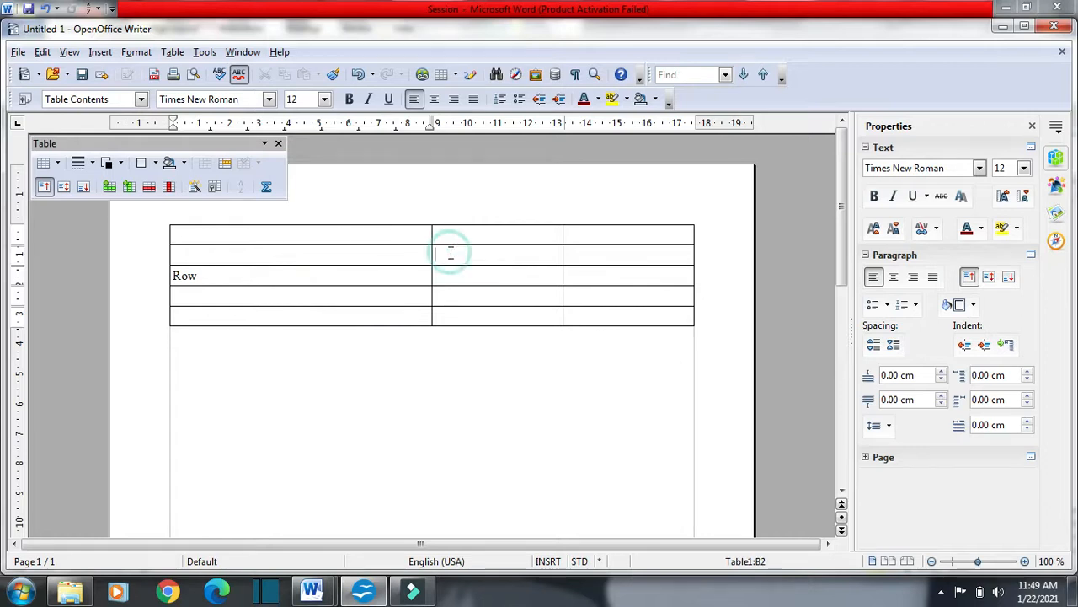
{"action": "left_click", "coordinate": [222, 255]}
{"action": "left_click", "coordinate": [441, 255]}
{"action": "left_click", "coordinate": [588, 253]}
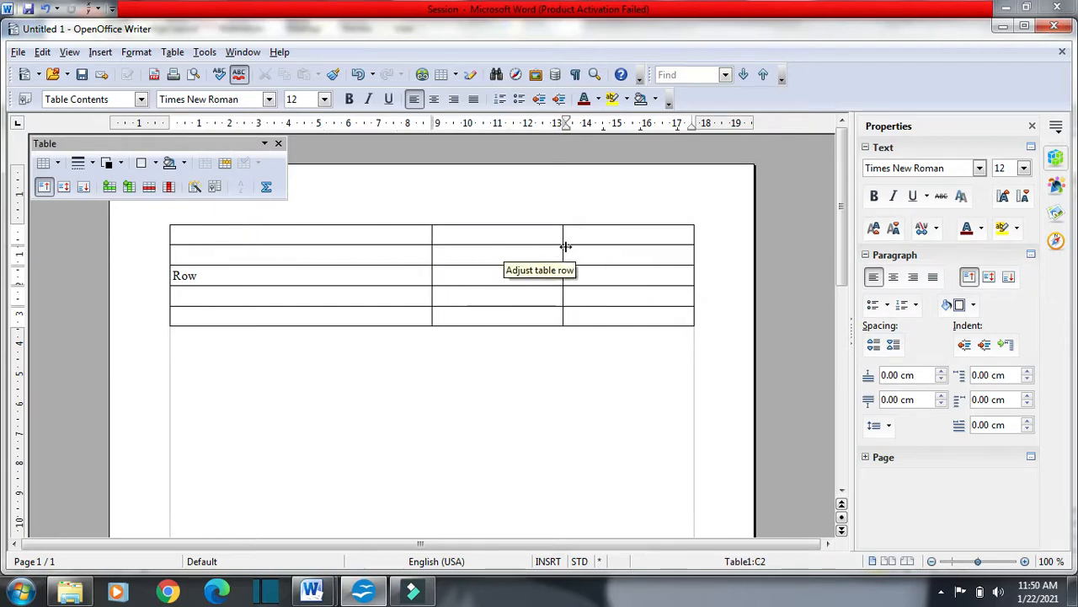
{"action": "left_click", "coordinate": [171, 51]}
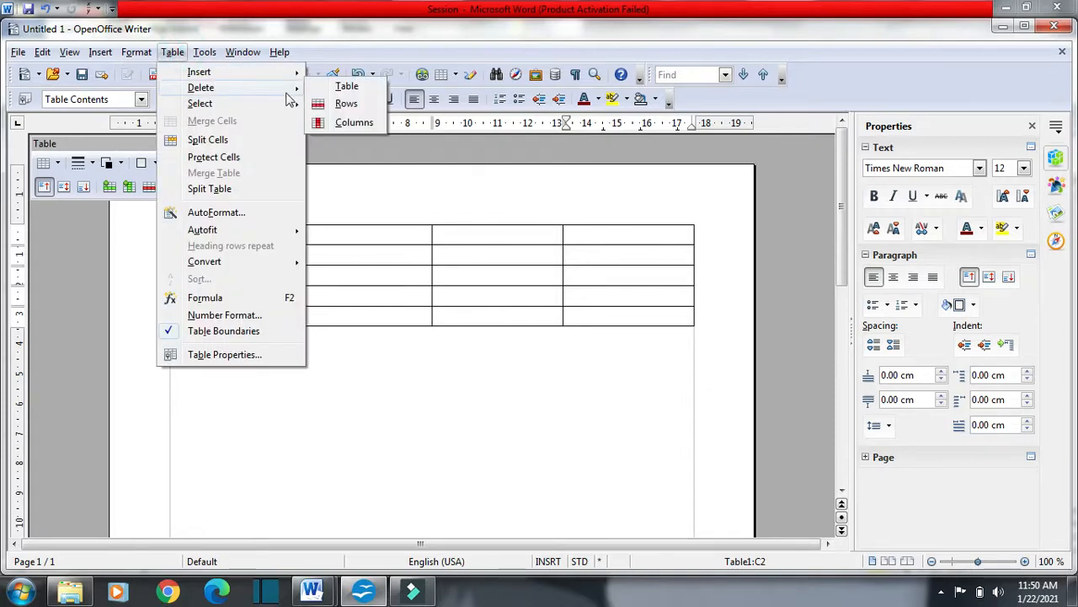
{"action": "left_click", "coordinate": [352, 123]}
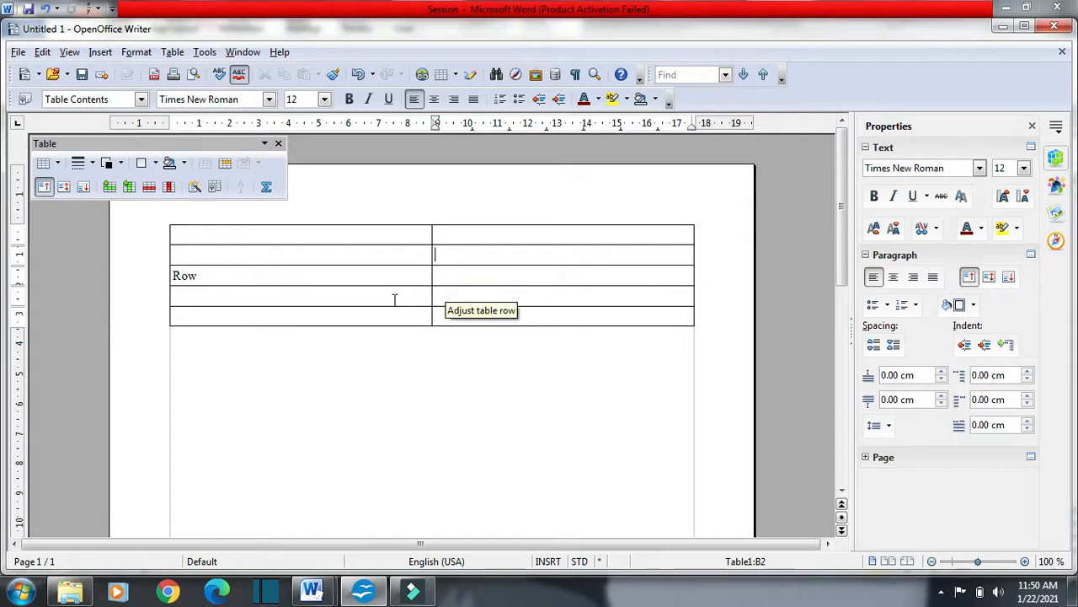
{"action": "left_click", "coordinate": [174, 53]}
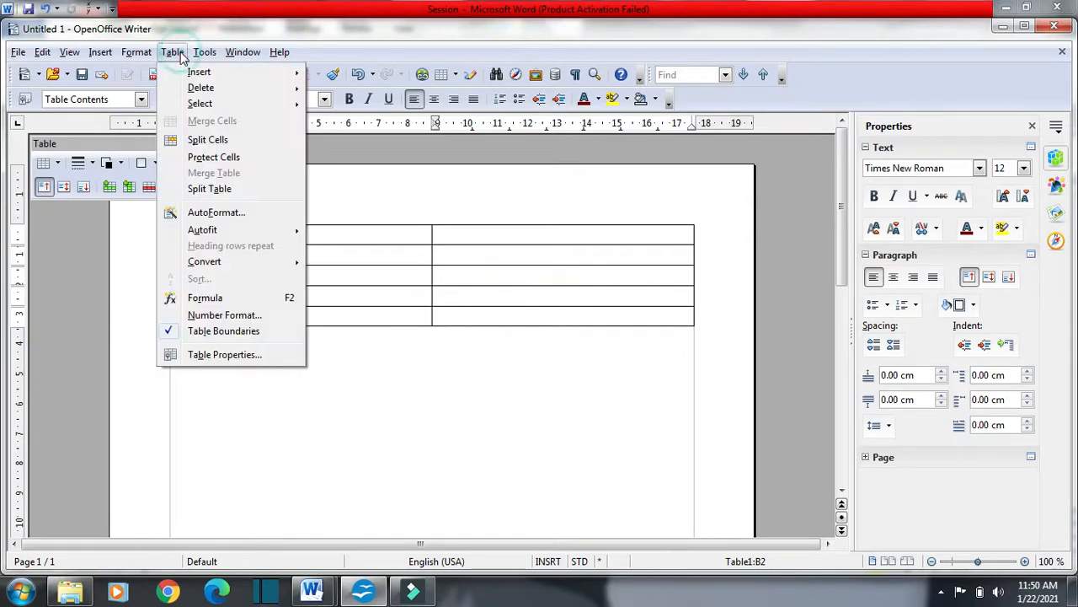
{"action": "mouse_move", "coordinate": [209, 91]}
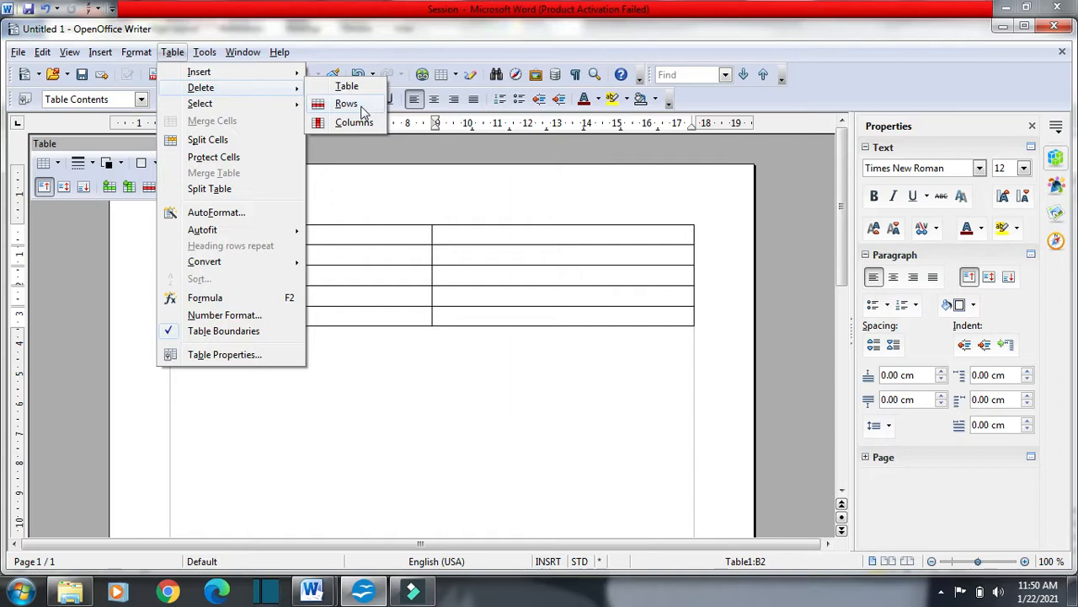
{"action": "left_click", "coordinate": [449, 324]}
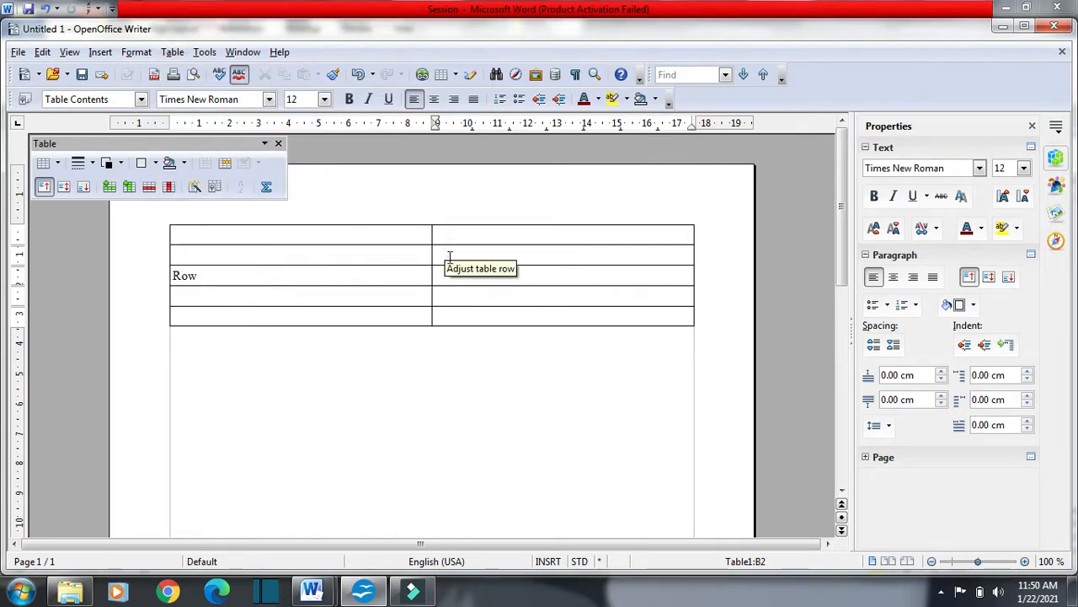
Undo the last column deletion, and delete the table's empty second row with the cursor in its last cell
{"action": "key", "text": "ctrl+z"}
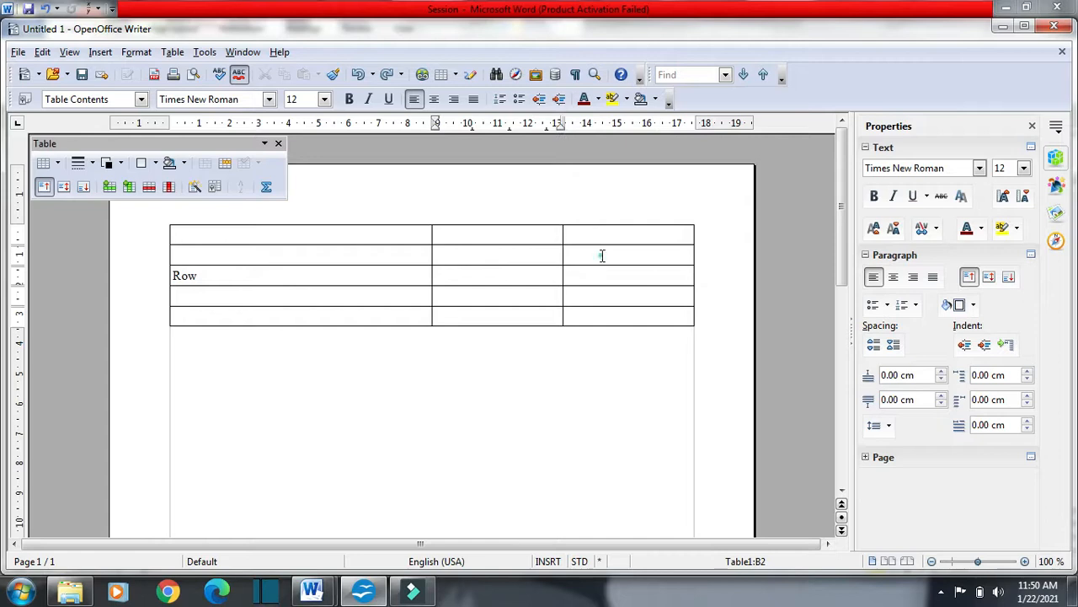
{"action": "left_click", "coordinate": [175, 54]}
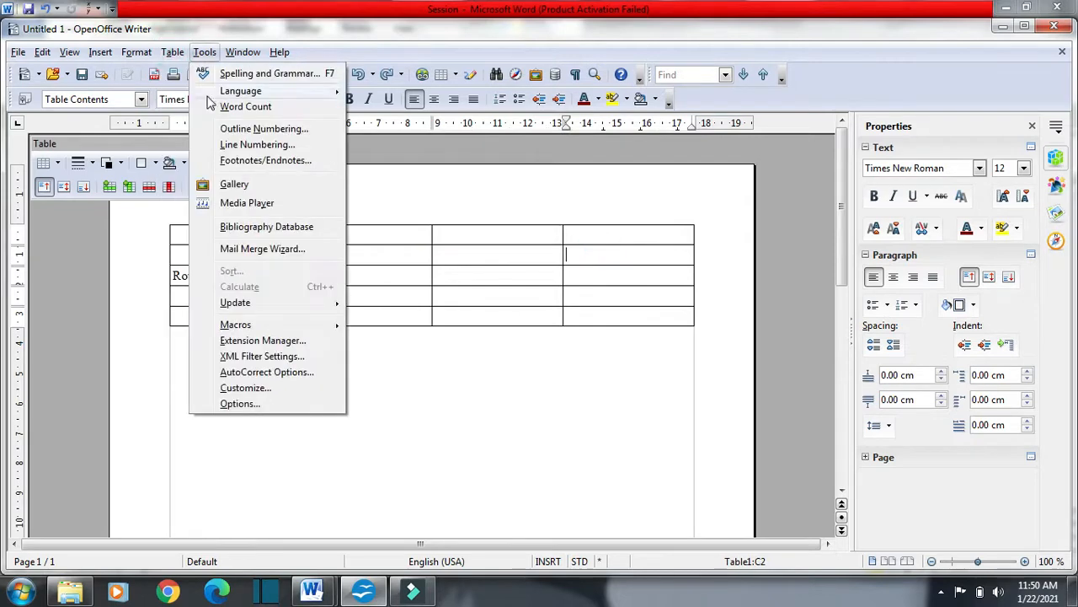
{"action": "mouse_move", "coordinate": [215, 88]}
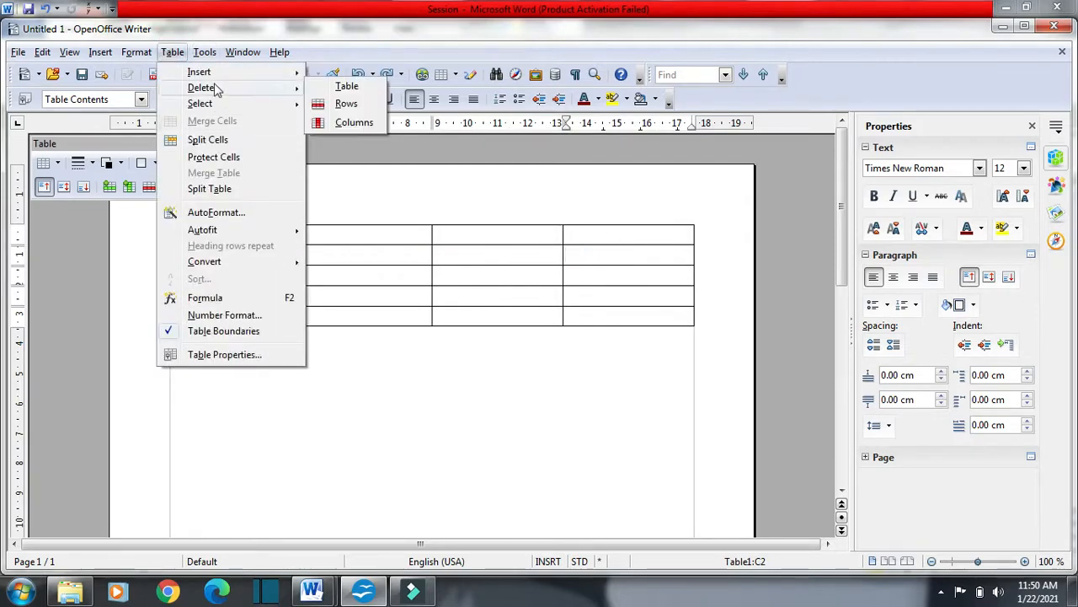
{"action": "left_click", "coordinate": [349, 105]}
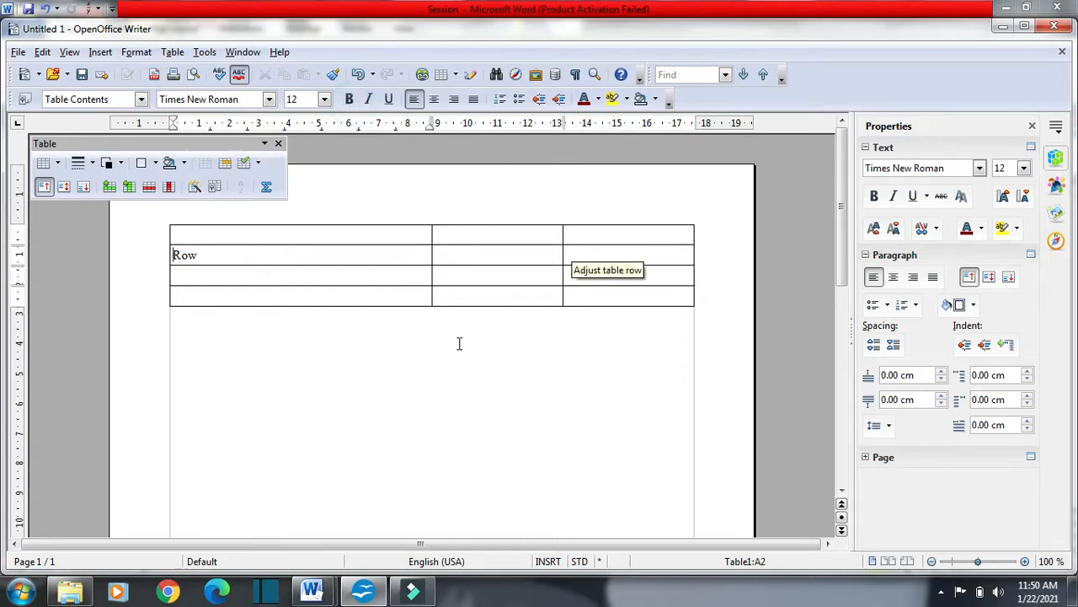
Switch to the lesson notes in Microsoft Word, clear the text highlight, and view the Merging and Splitting cells section
{"action": "key", "text": "alt+Tab"}
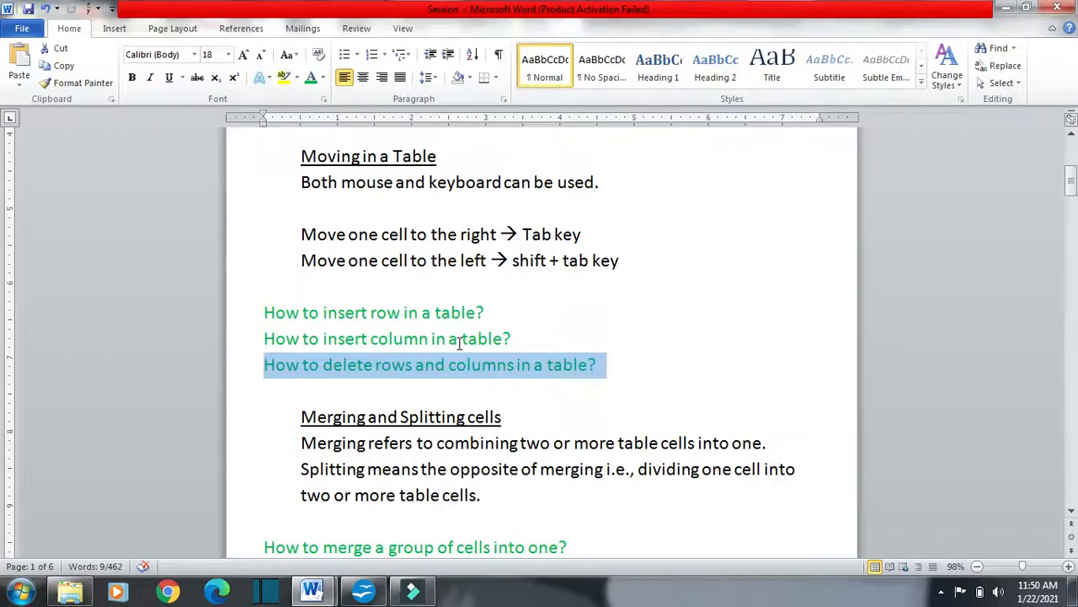
{"action": "left_click", "coordinate": [618, 364]}
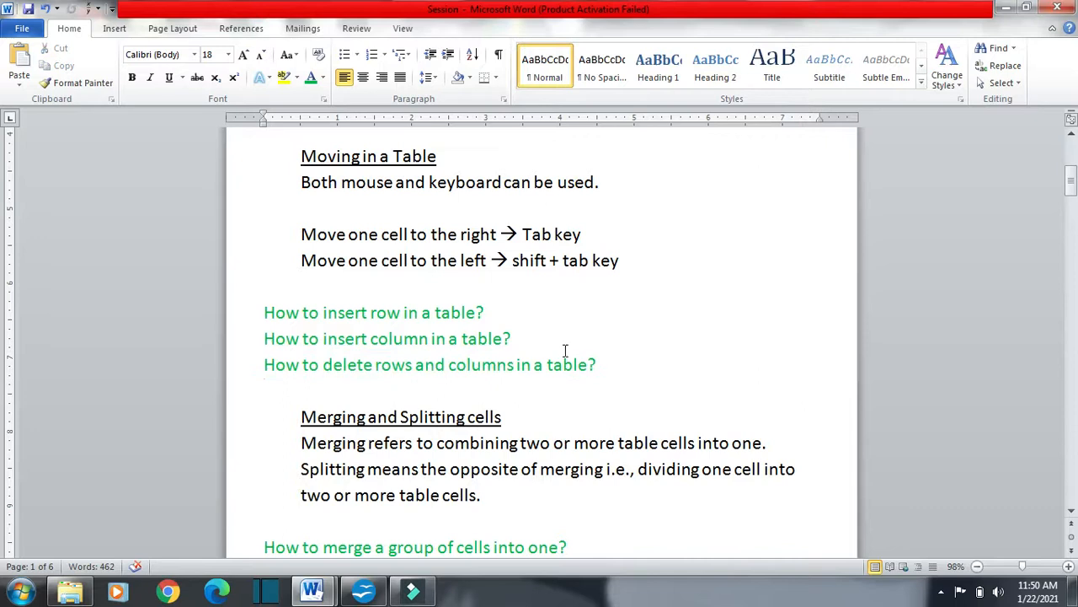
{"action": "scroll", "coordinate": [565, 350], "scroll_direction": "down", "scroll_amount": 1}
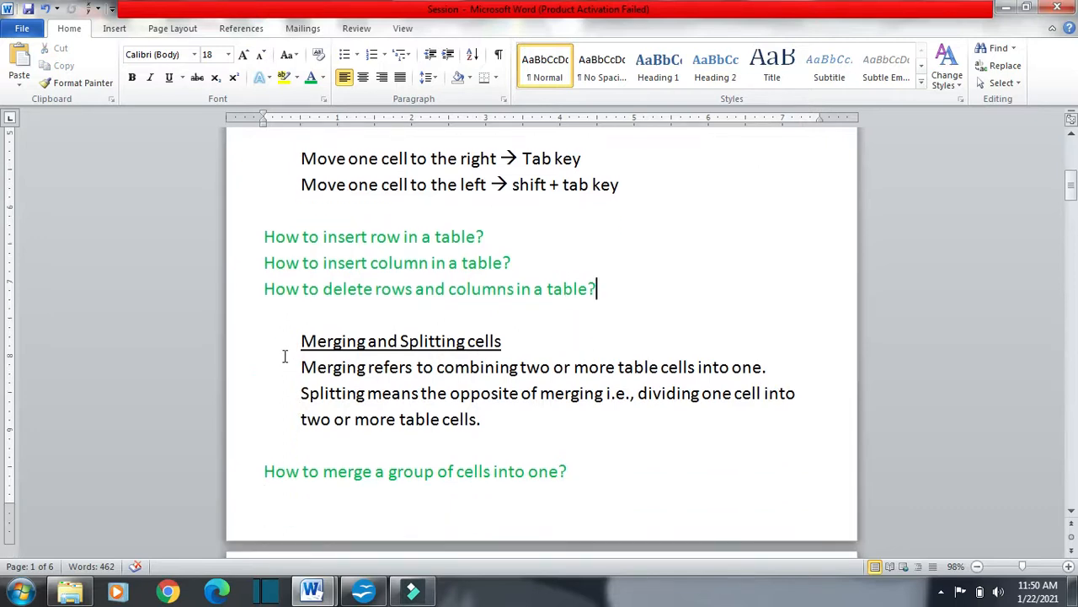